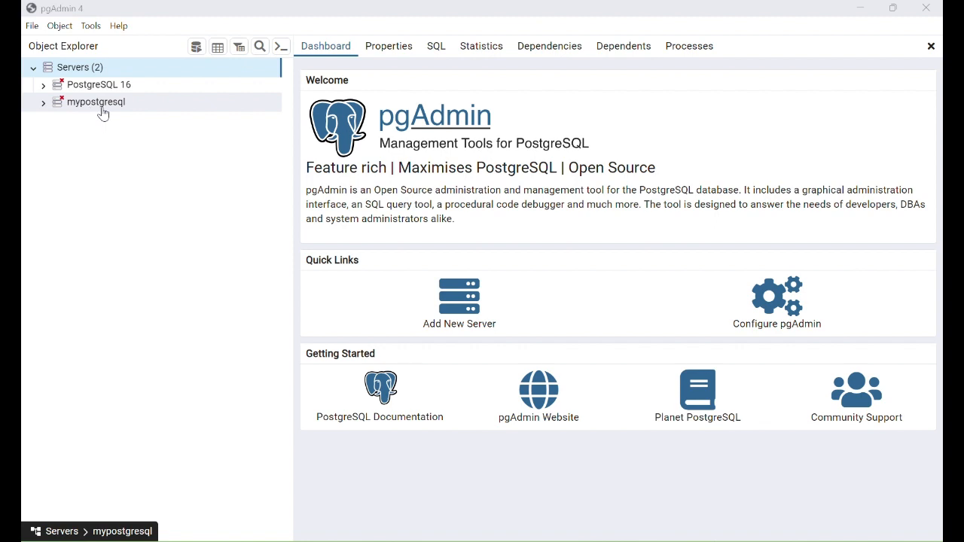
# - Connect to the mypostgresql server and expand the postgres database down to its schemas, leaving the public schema collapsed
pyautogui.doubleClick(69, 109)
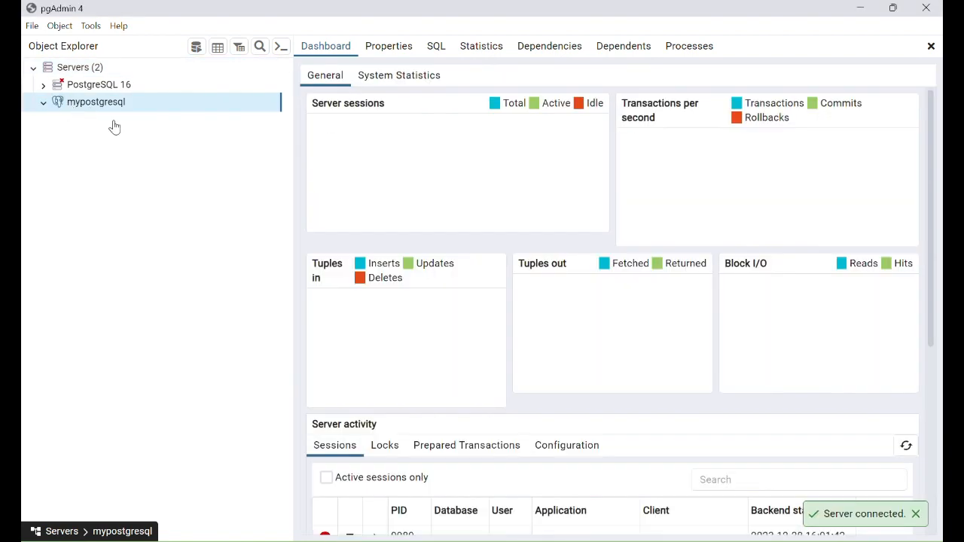
pyautogui.click(69, 138)
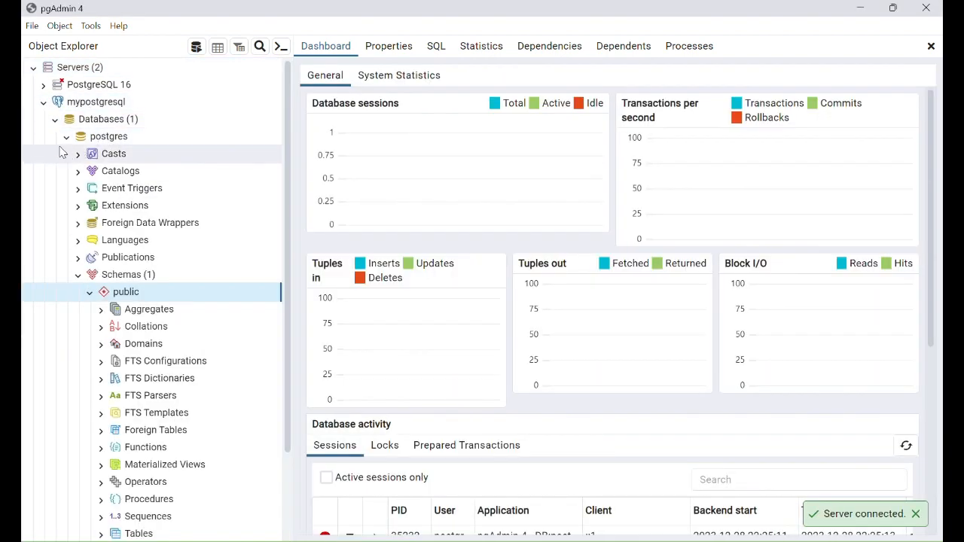
pyautogui.click(67, 138)
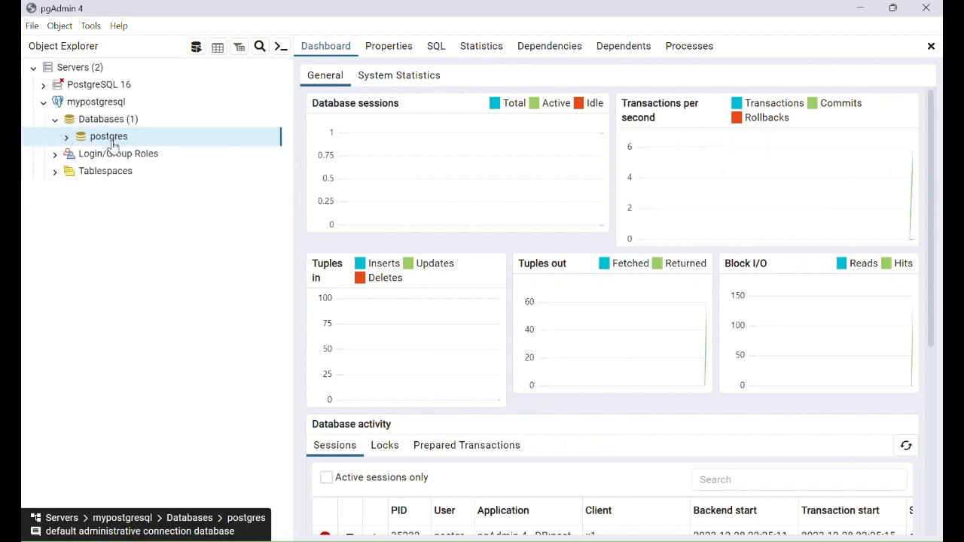
pyautogui.click(67, 141)
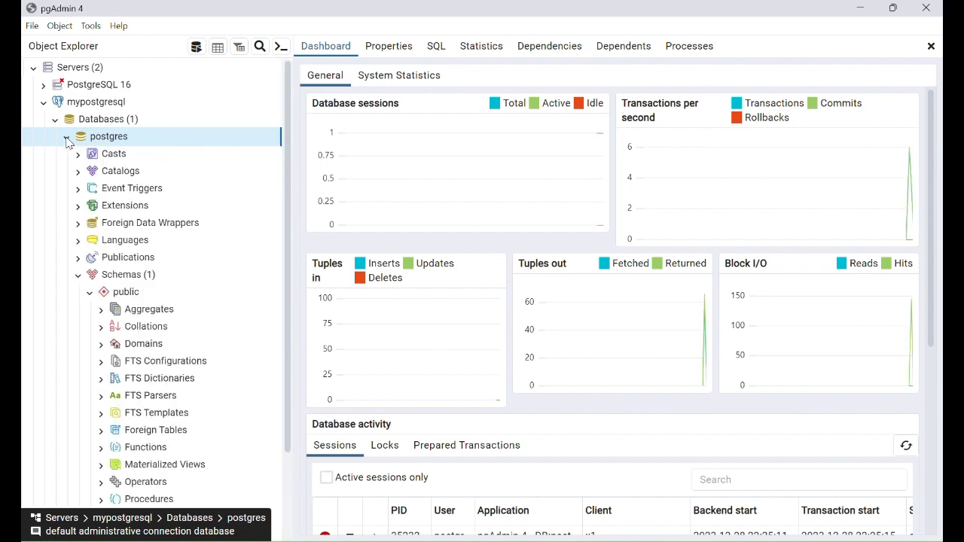
pyautogui.click(78, 277)
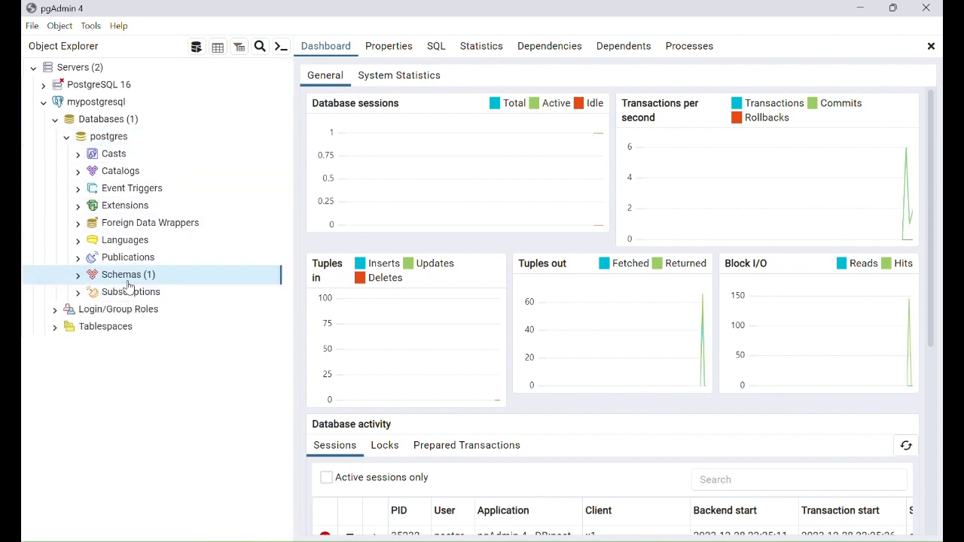
pyautogui.click(78, 275)
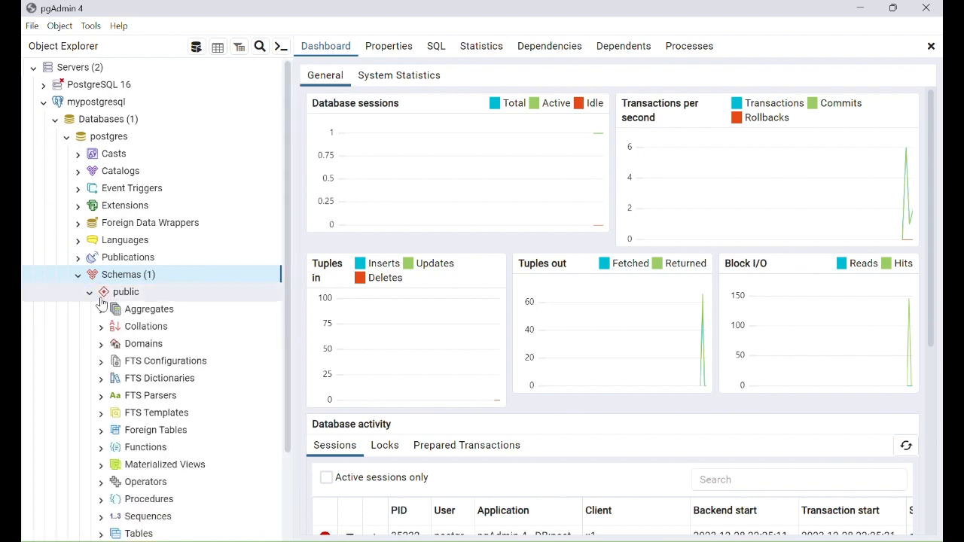
pyautogui.click(91, 292)
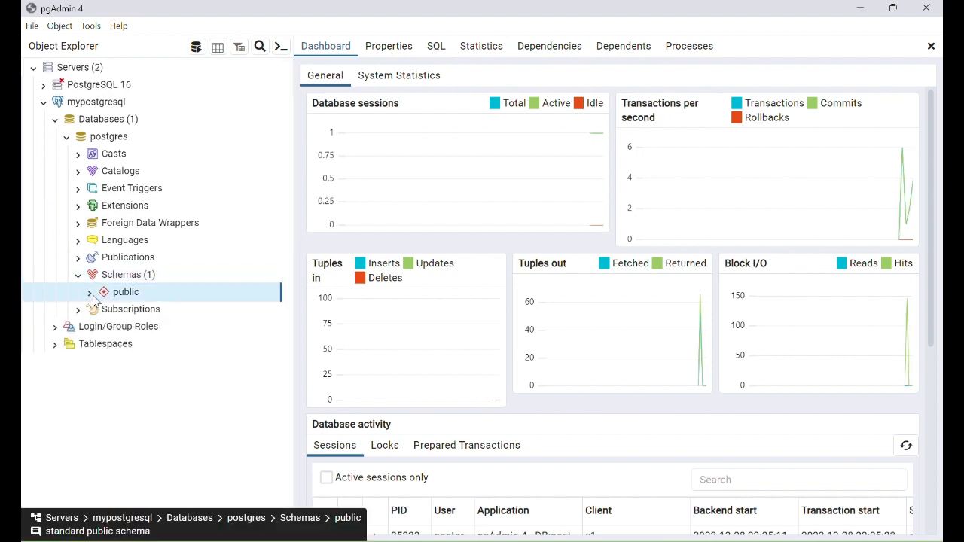
# - Create a schema named myschema in the postgres database, reviewing its generated SQL before saving
pyautogui.click(125, 277)
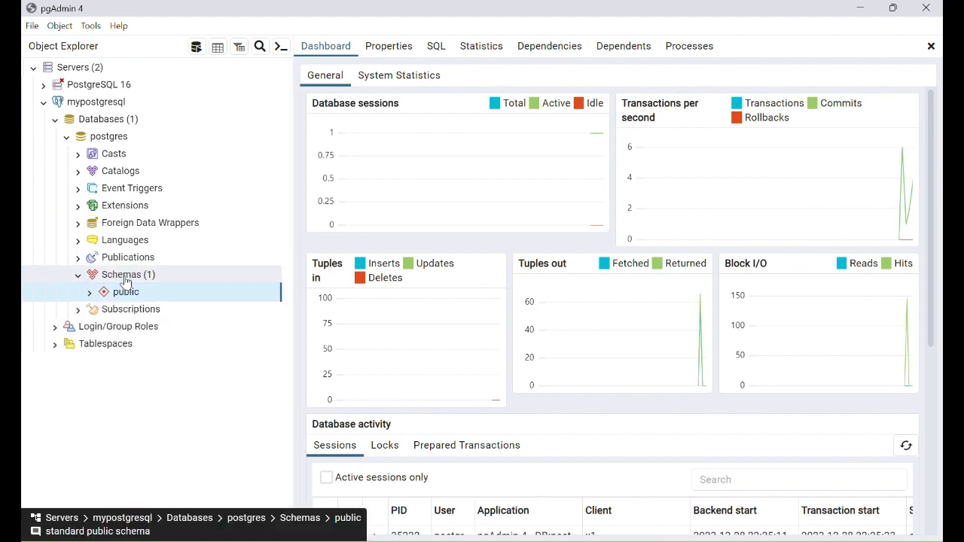
pyautogui.rightClick(125, 278)
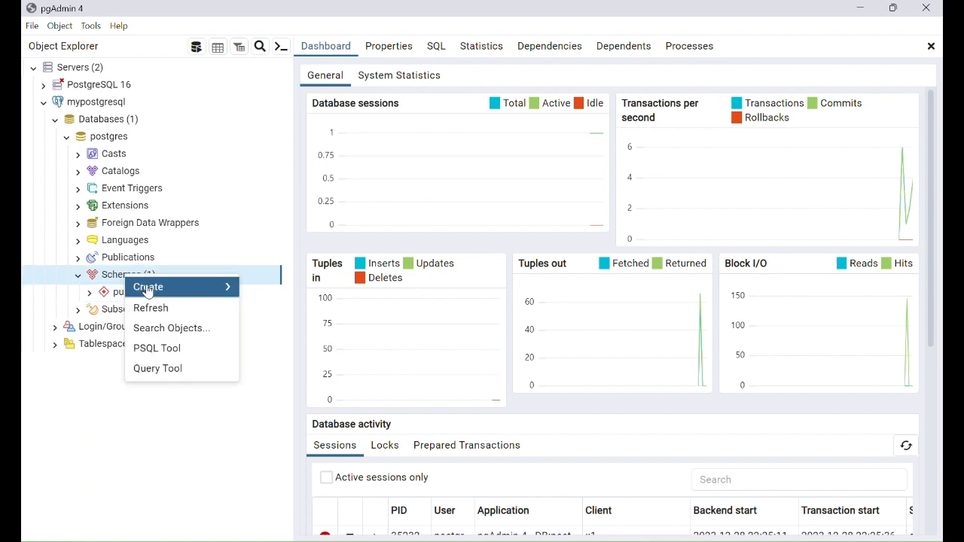
pyautogui.moveTo(181, 287)
pyautogui.click(273, 291)
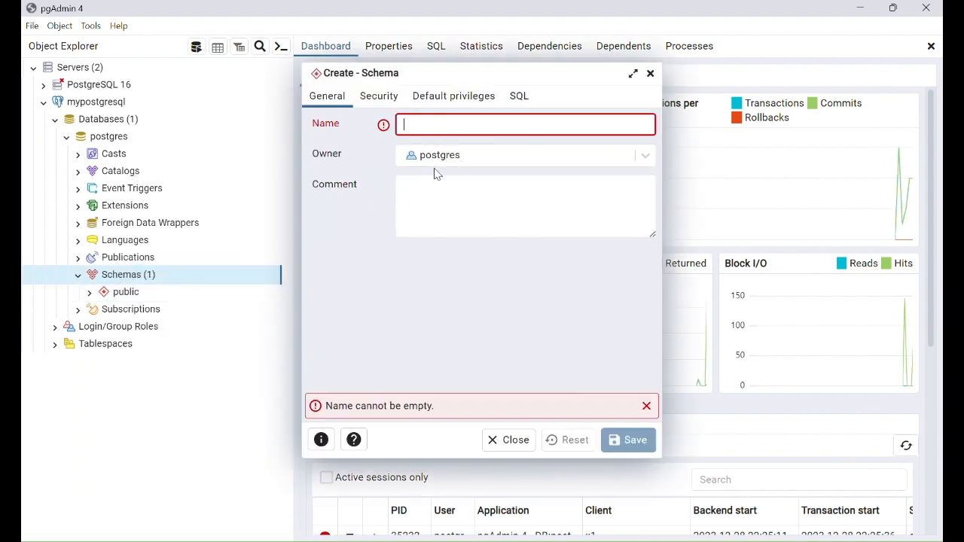
pyautogui.write('myschema')
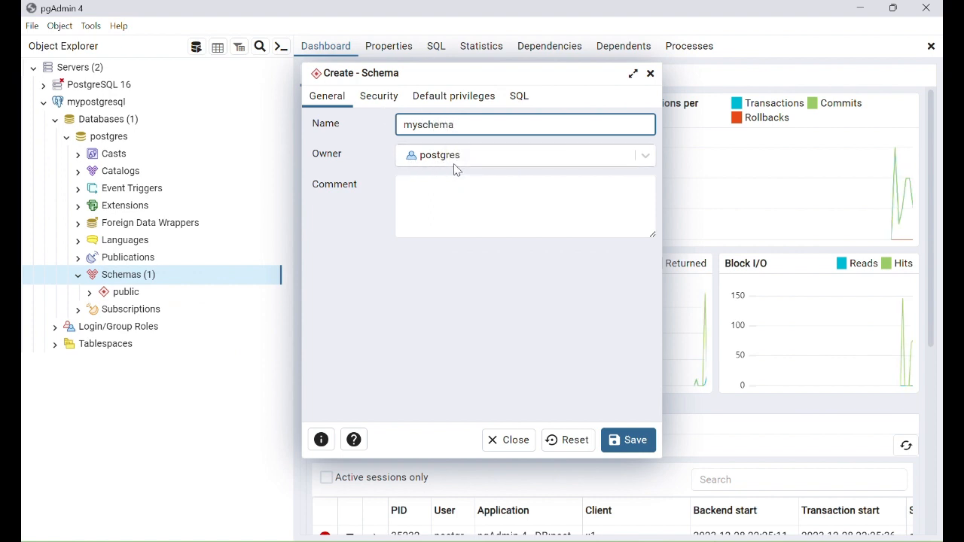
pyautogui.click(517, 96)
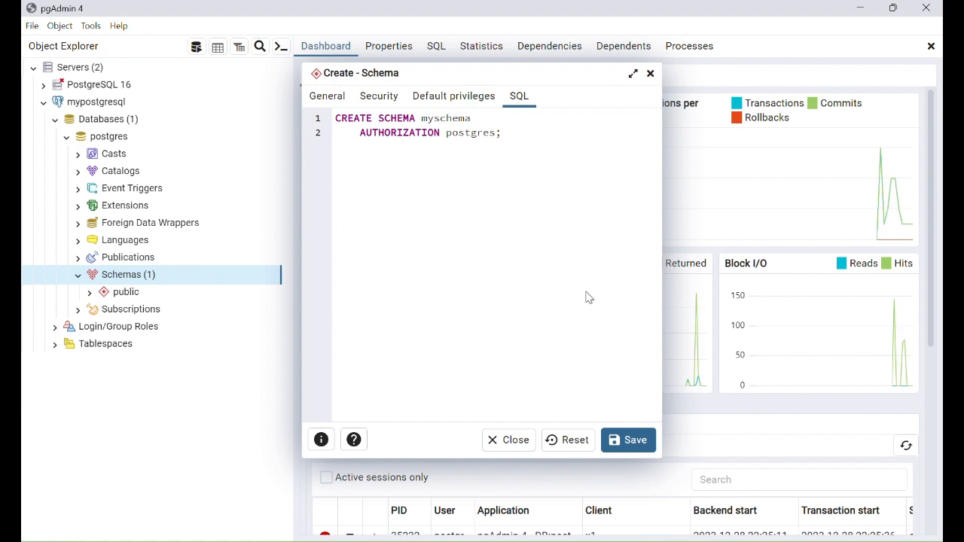
pyautogui.click(619, 441)
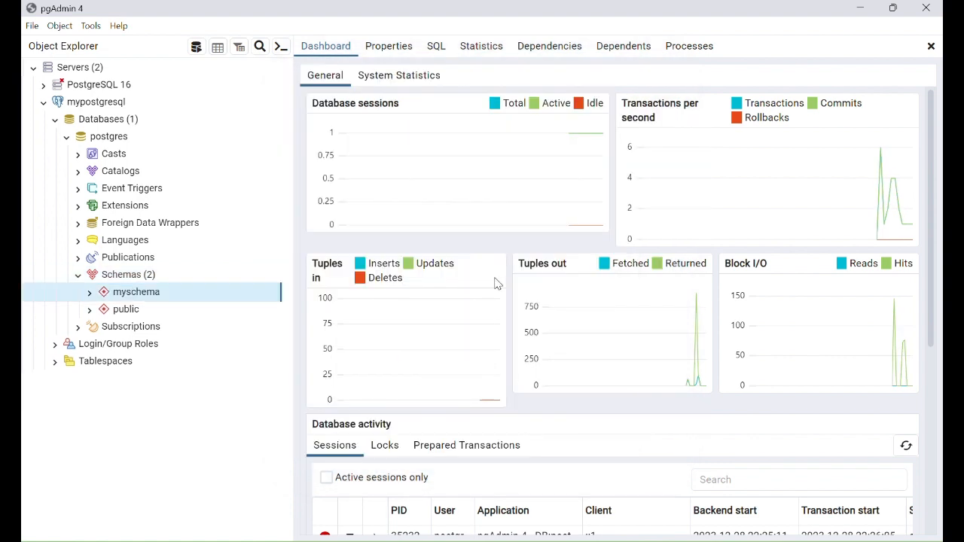
# - Start a new table under myschema's Tables and name it my_authors
pyautogui.click(90, 293)
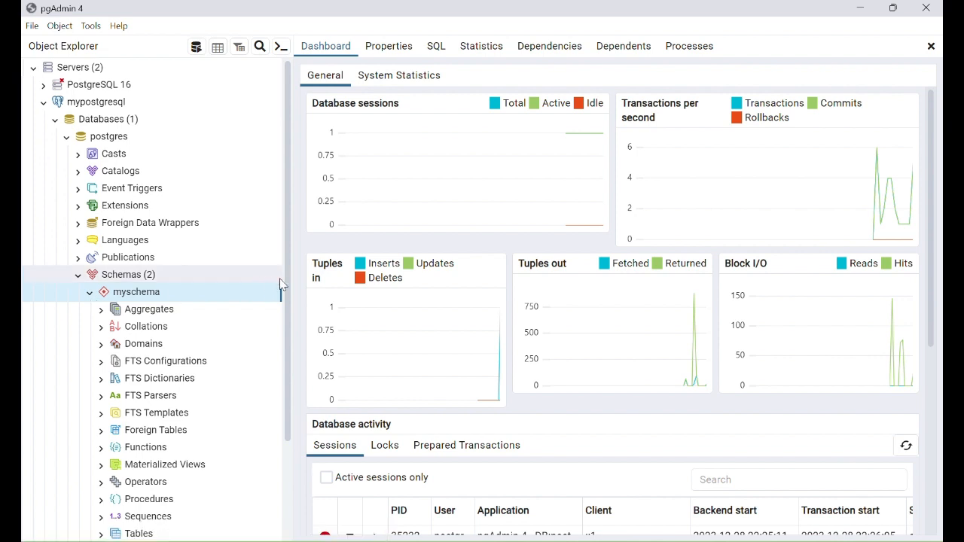
pyautogui.moveTo(288, 279); pyautogui.dragTo(307, 388)
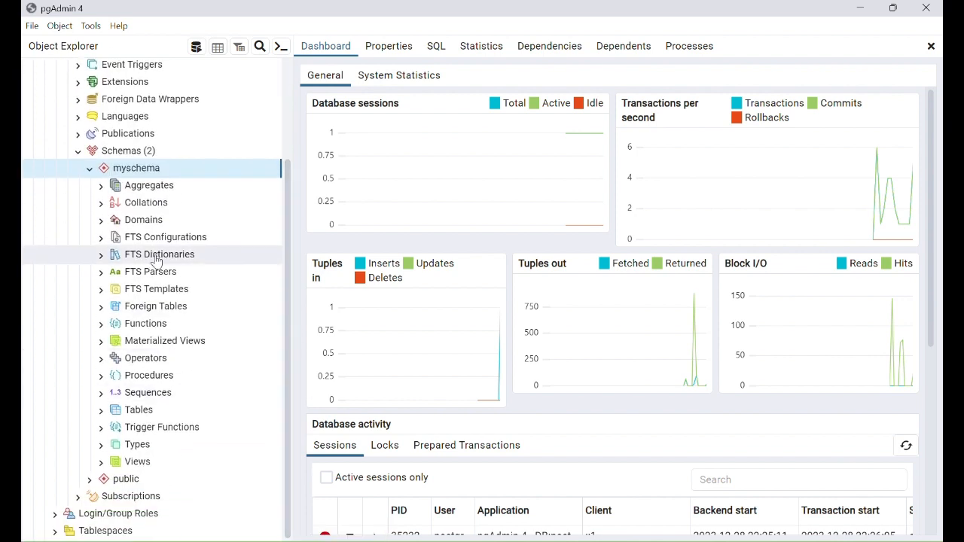
pyautogui.click(100, 410)
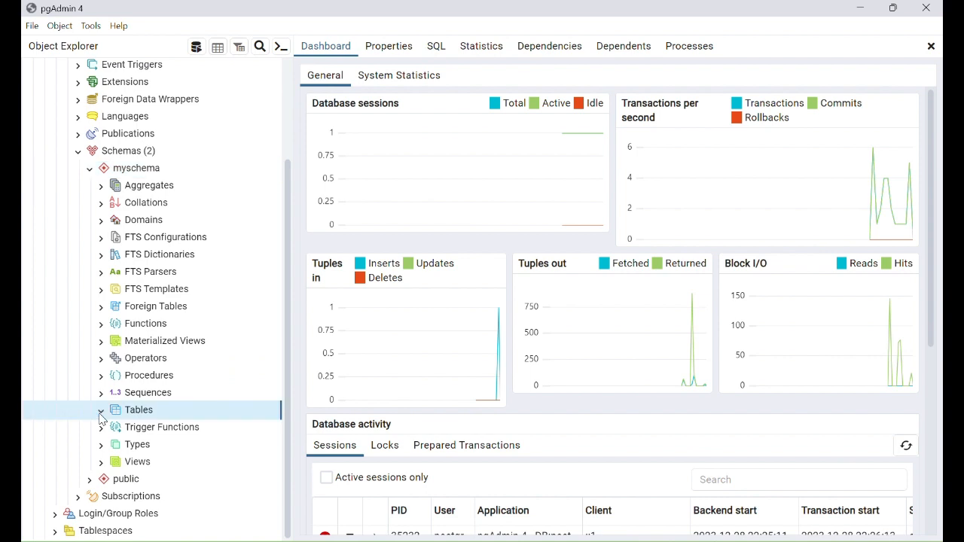
pyautogui.rightClick(142, 415)
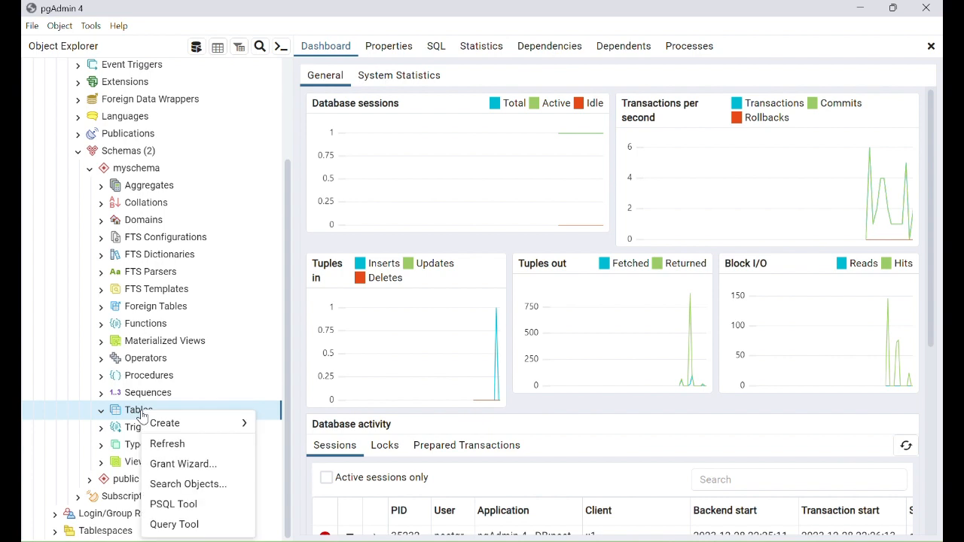
pyautogui.moveTo(159, 423)
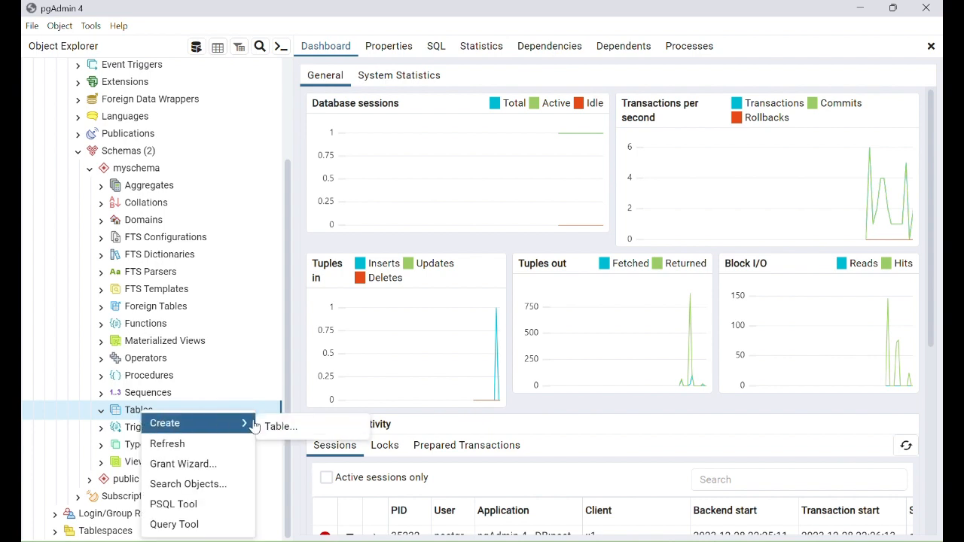
pyautogui.click(279, 427)
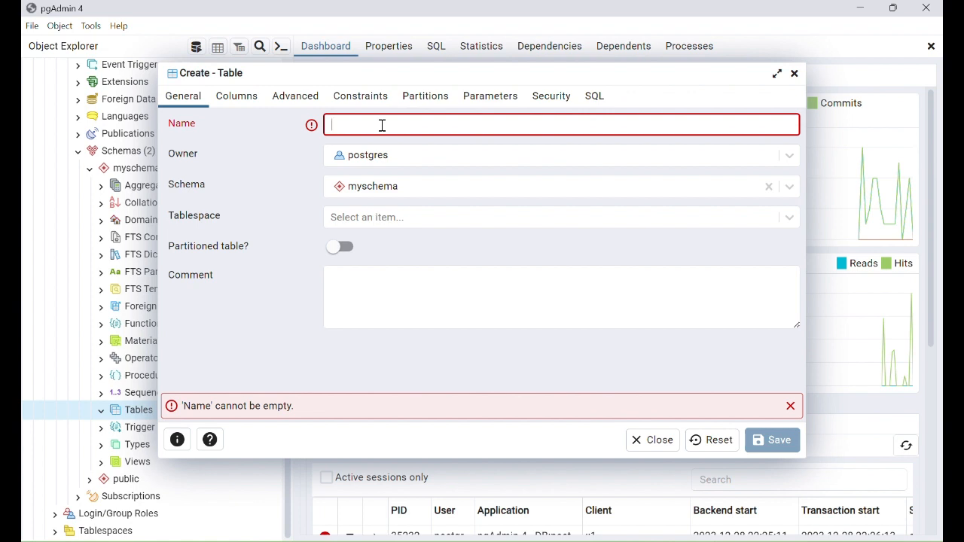
pyautogui.write('my_')
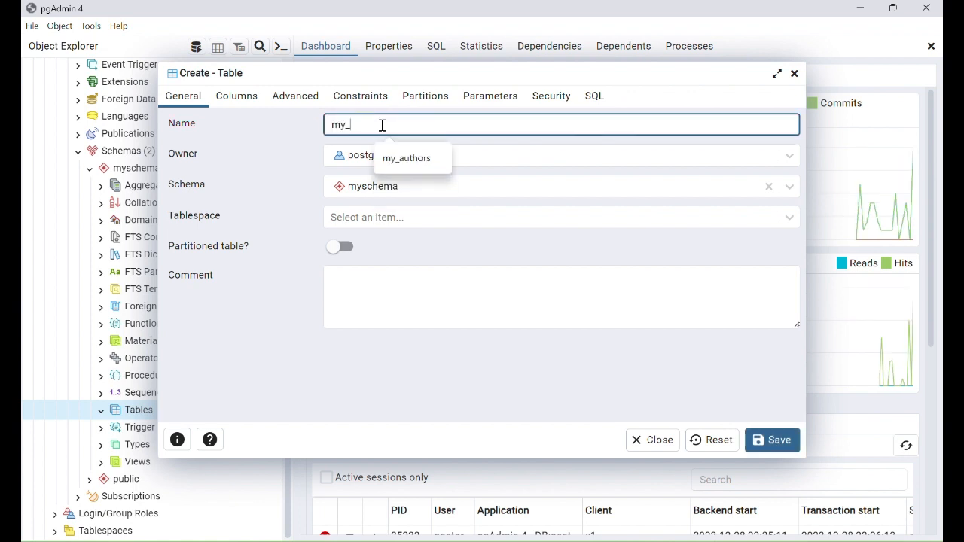
pyautogui.write('authors')
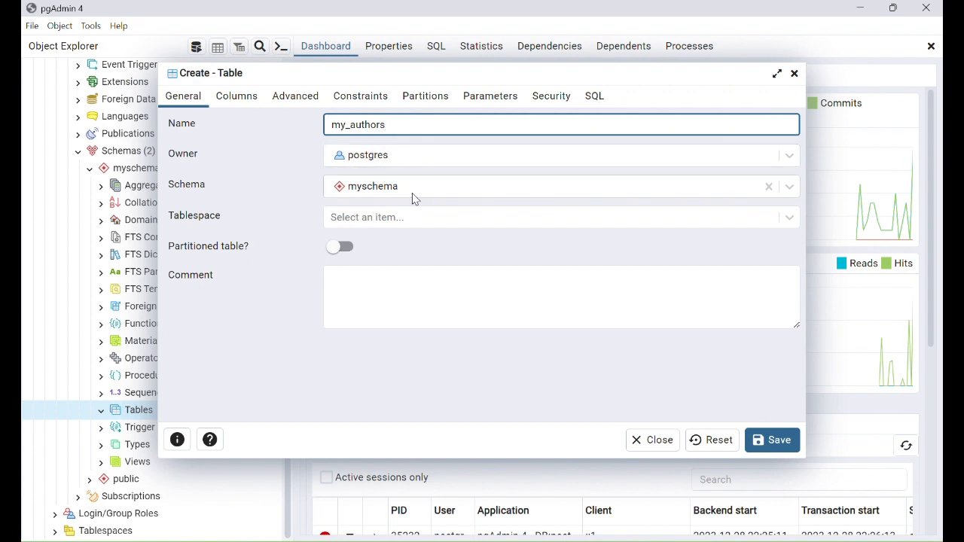
# - Add a first column named author_id to the my_authors table
pyautogui.click(237, 96)
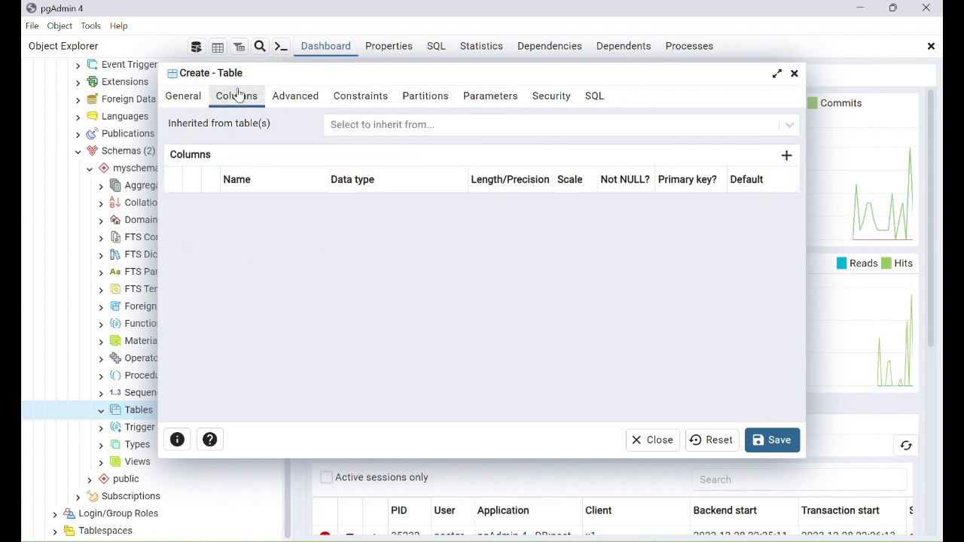
pyautogui.click(787, 158)
pyautogui.click(278, 210)
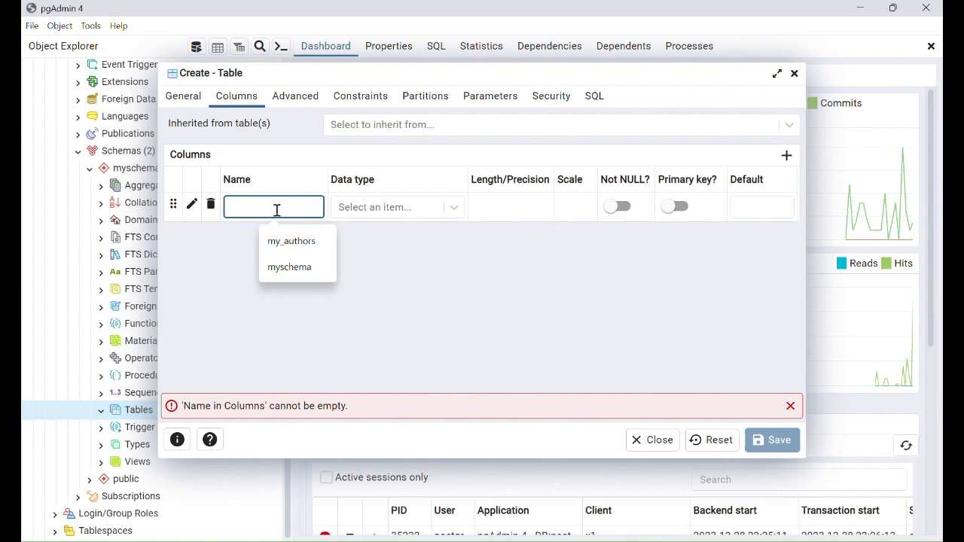
pyautogui.write('author')
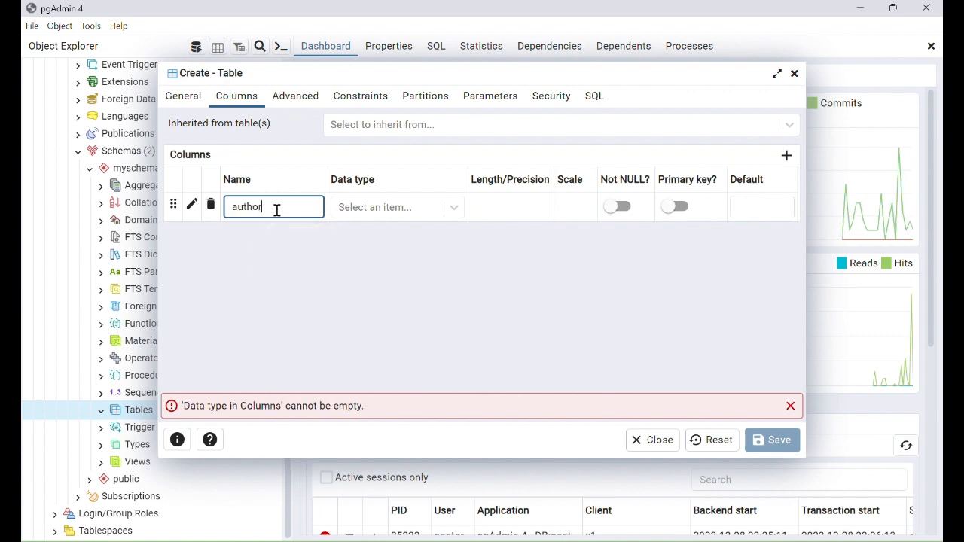
pyautogui.write('_id')
# - Switch to Notepad++ to check the author_id column definition in my_authors.sql, and return to the table dialog in pgAdmin
pyautogui.click(456, 209)
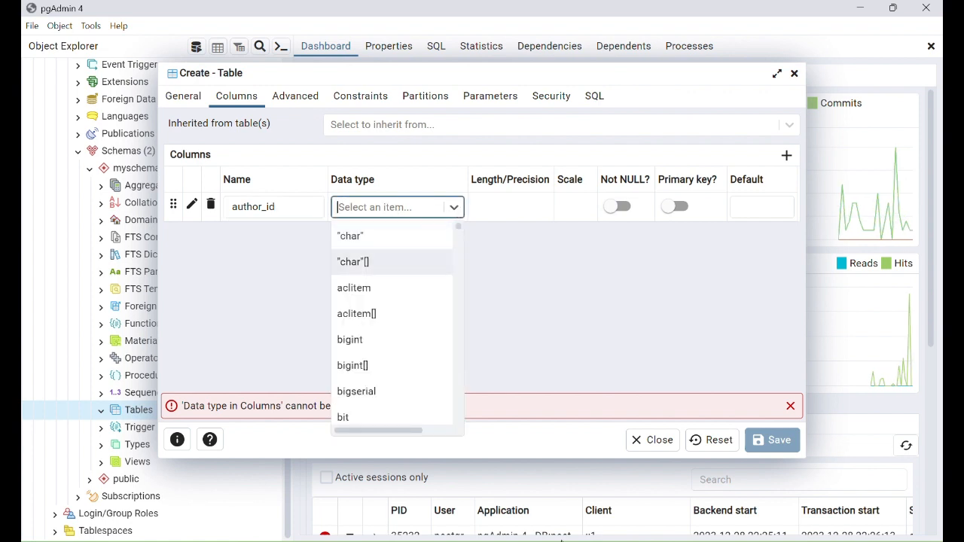
pyautogui.write('in')
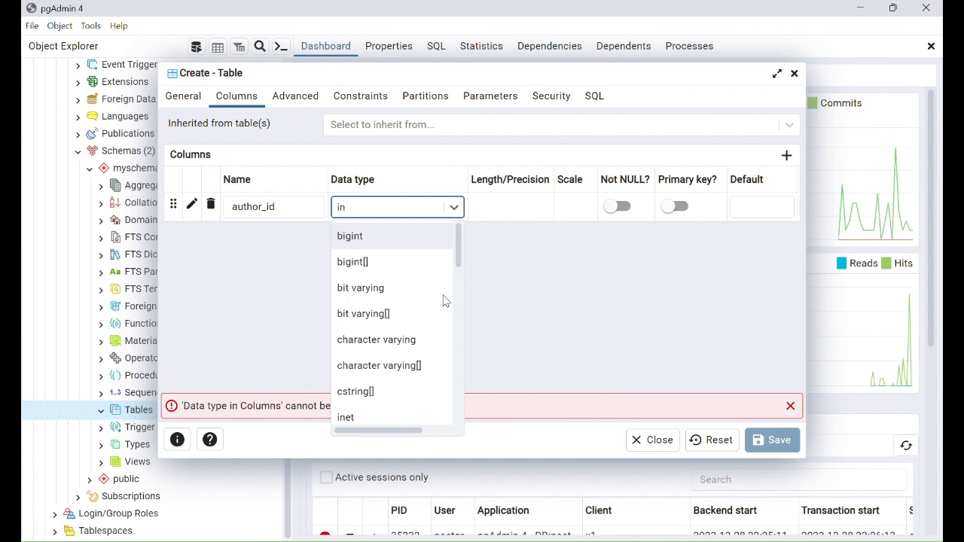
pyautogui.click(700, 541)
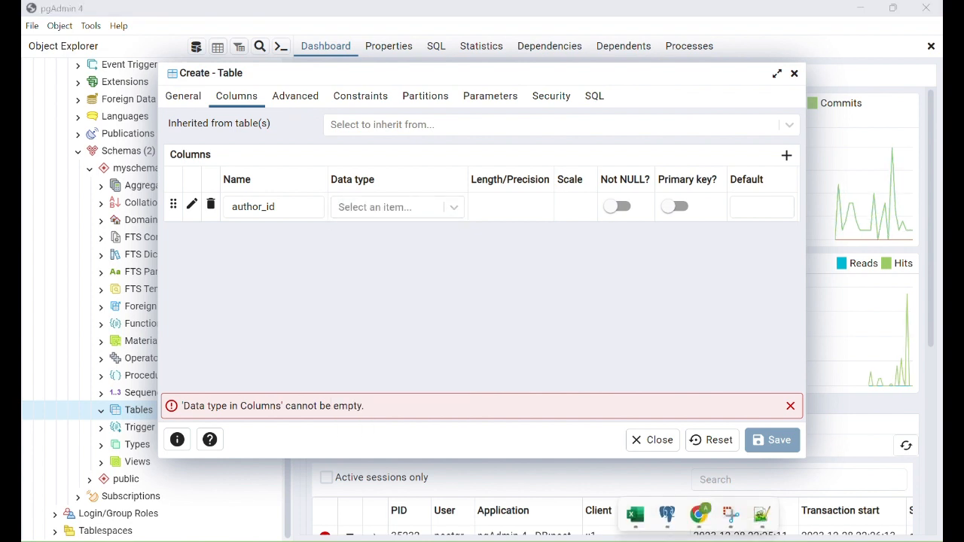
pyautogui.click(761, 515)
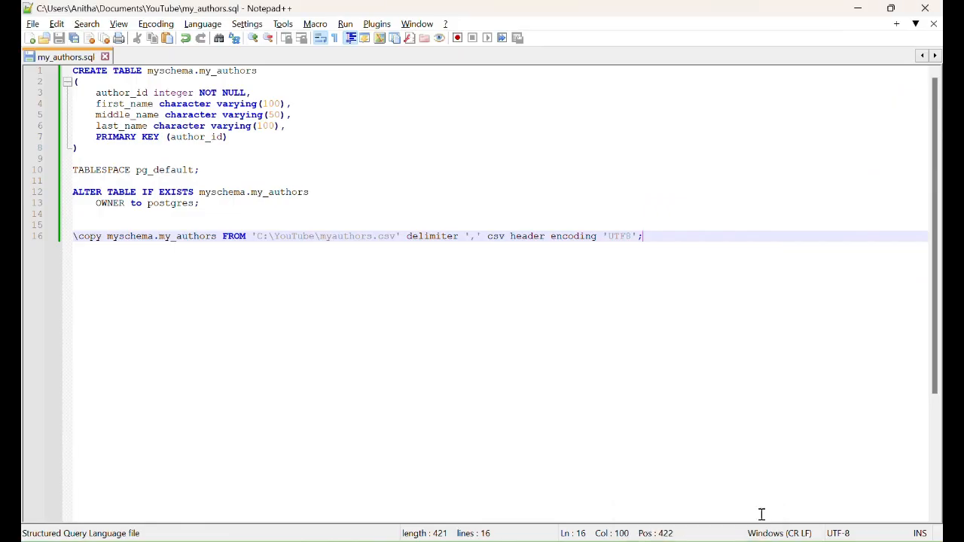
pyautogui.click(266, 92)
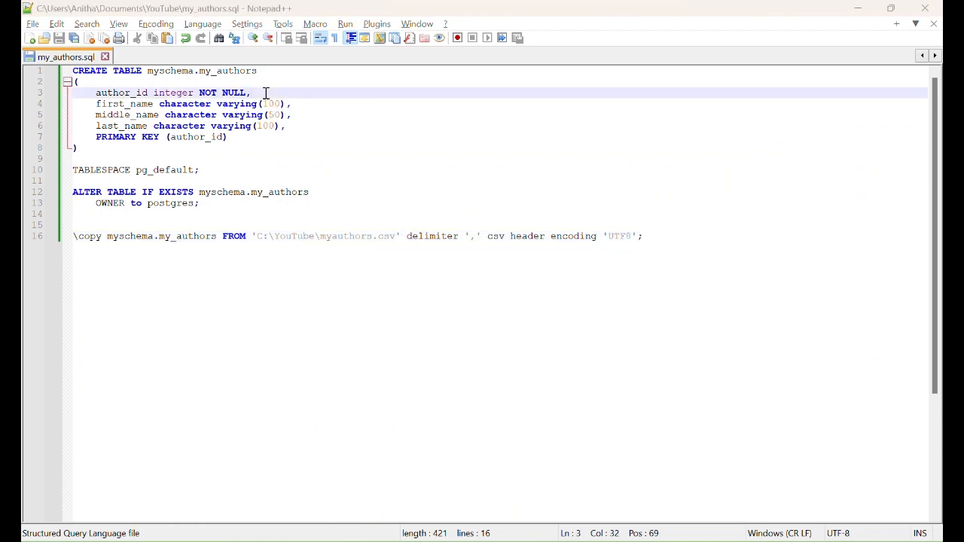
pyautogui.hotkey('alt', 'Tab')
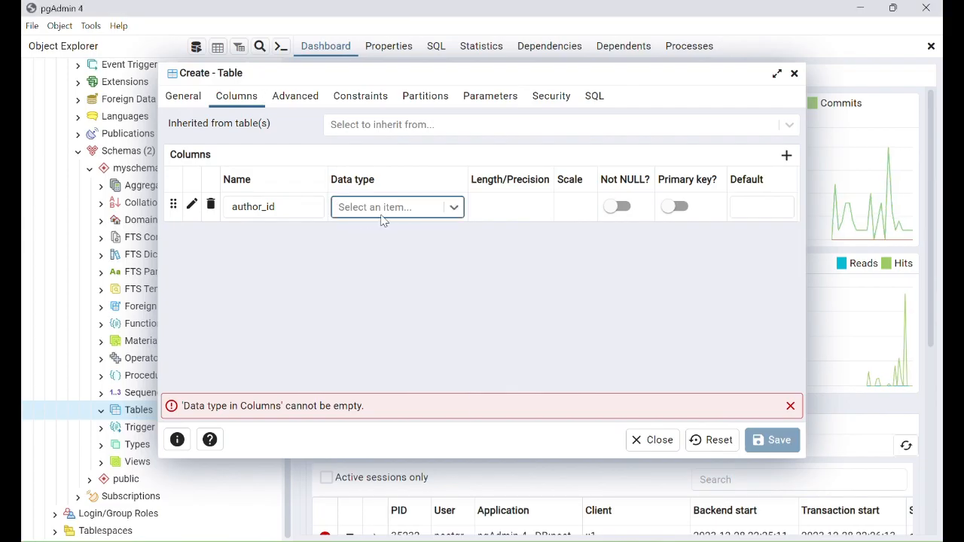
# - Set the author_id column's data type to integer and make it Not NULL and the primary key
pyautogui.write('int')
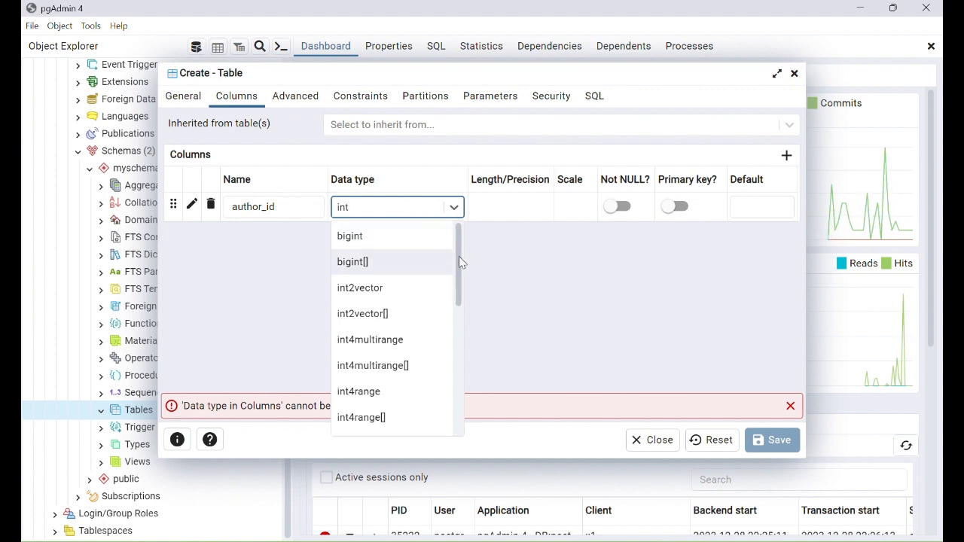
pyautogui.moveTo(459, 257); pyautogui.dragTo(467, 388)
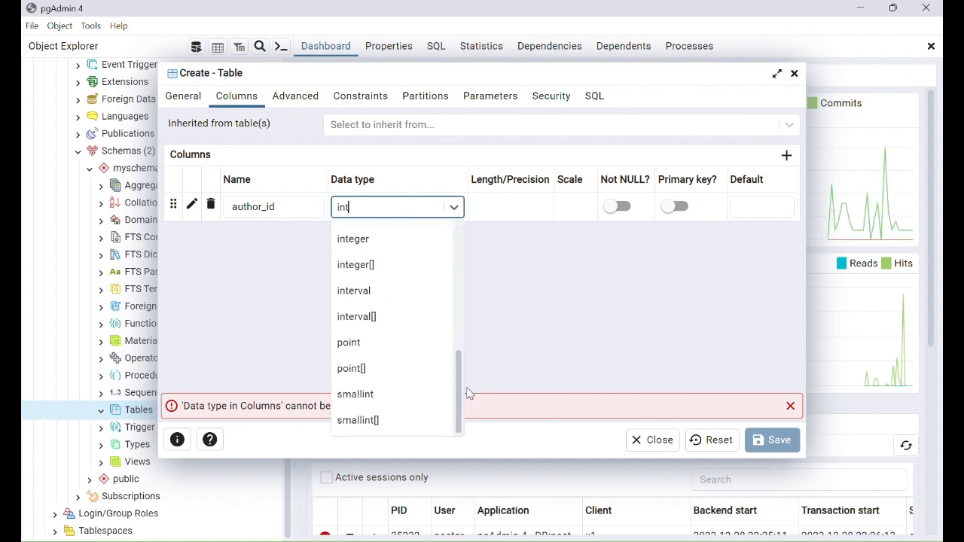
pyautogui.click(370, 238)
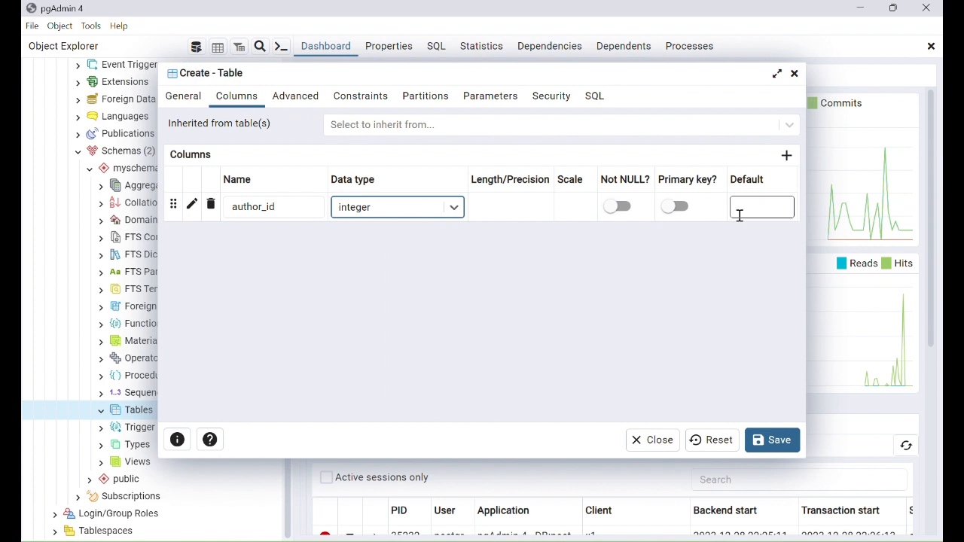
pyautogui.click(620, 207)
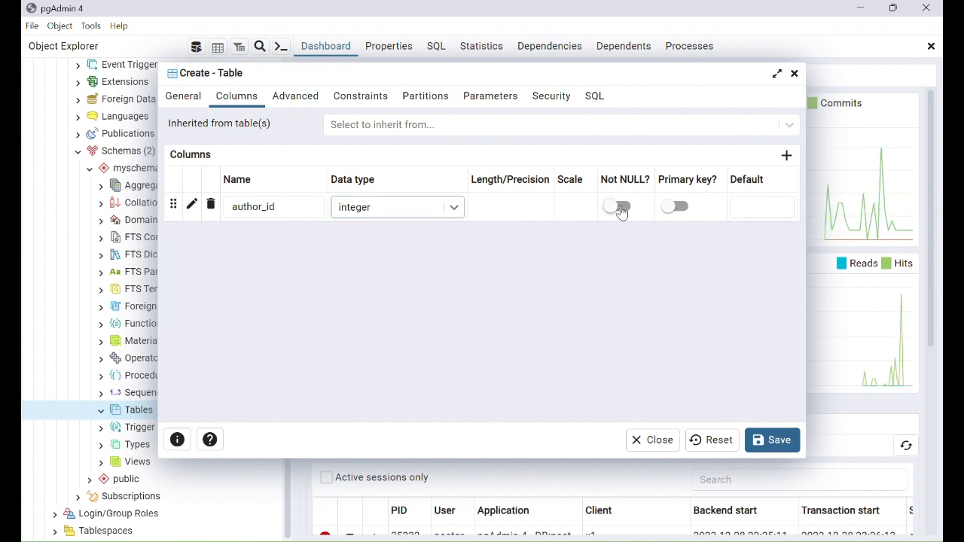
pyautogui.click(680, 208)
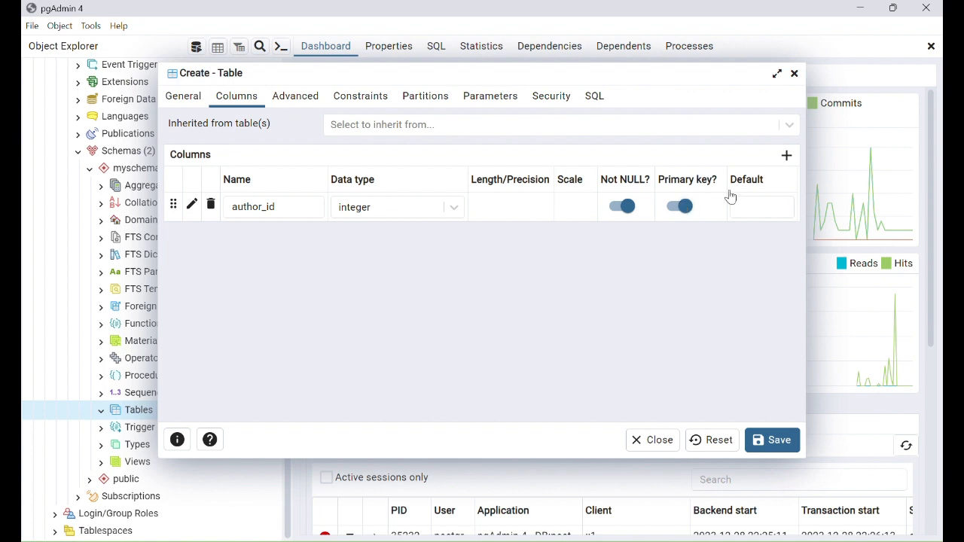
# - Add a first_name column to the my_authors table with data type character varying and length 100
pyautogui.click(787, 156)
pyautogui.click(295, 228)
pyautogui.write('f')
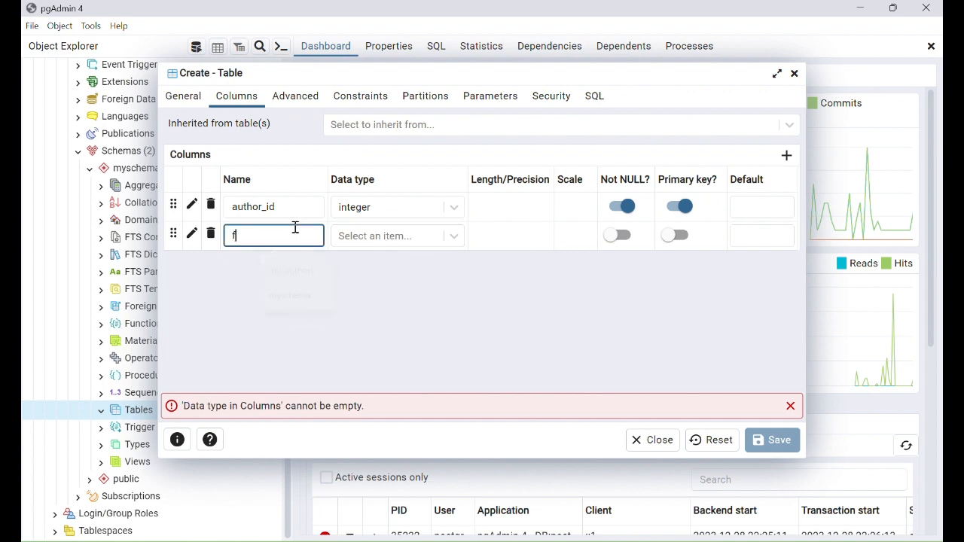
pyautogui.write('irst_name')
pyautogui.click(453, 240)
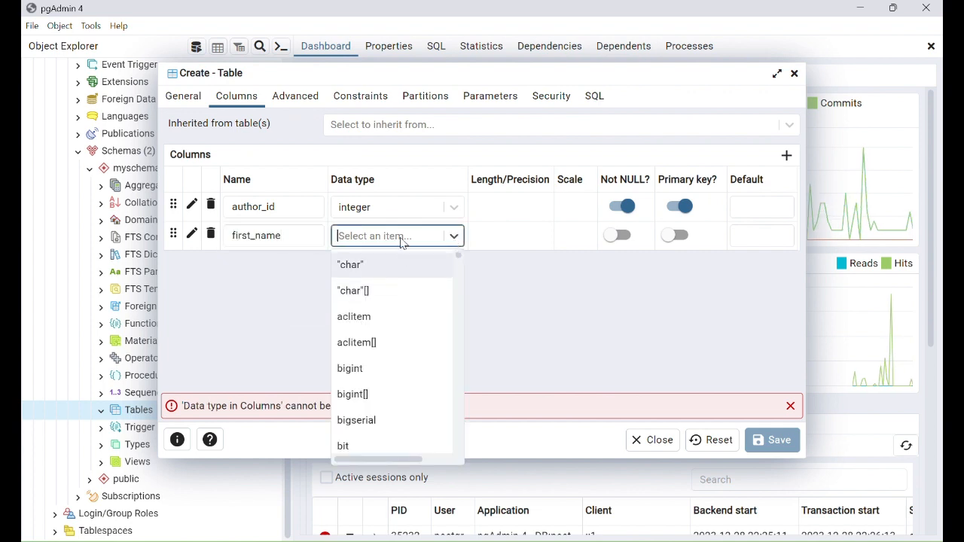
pyautogui.write('cha')
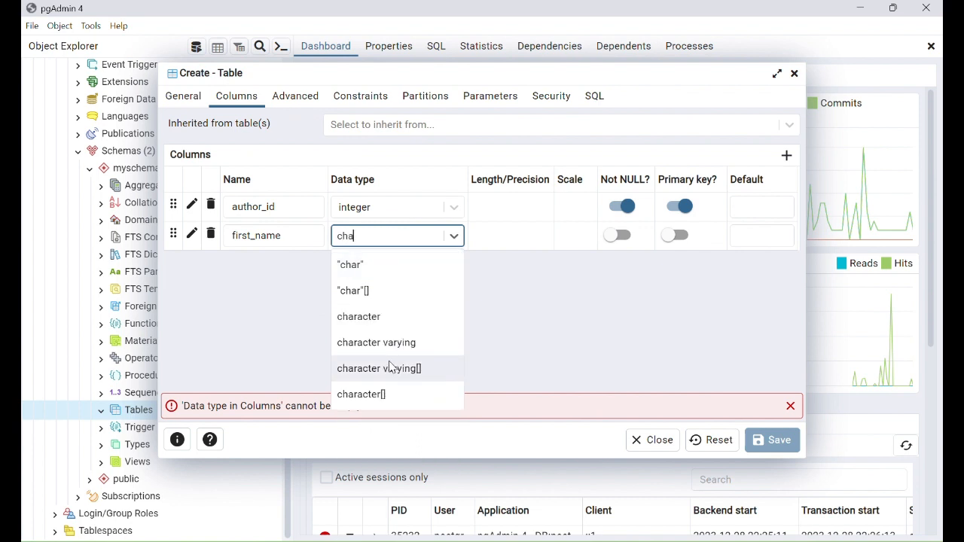
pyautogui.click(391, 357)
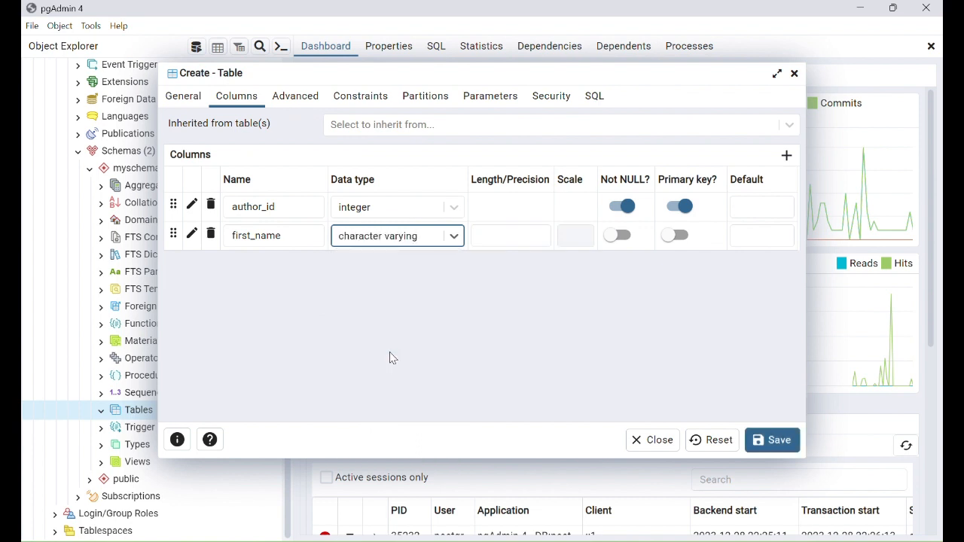
pyautogui.click(492, 239)
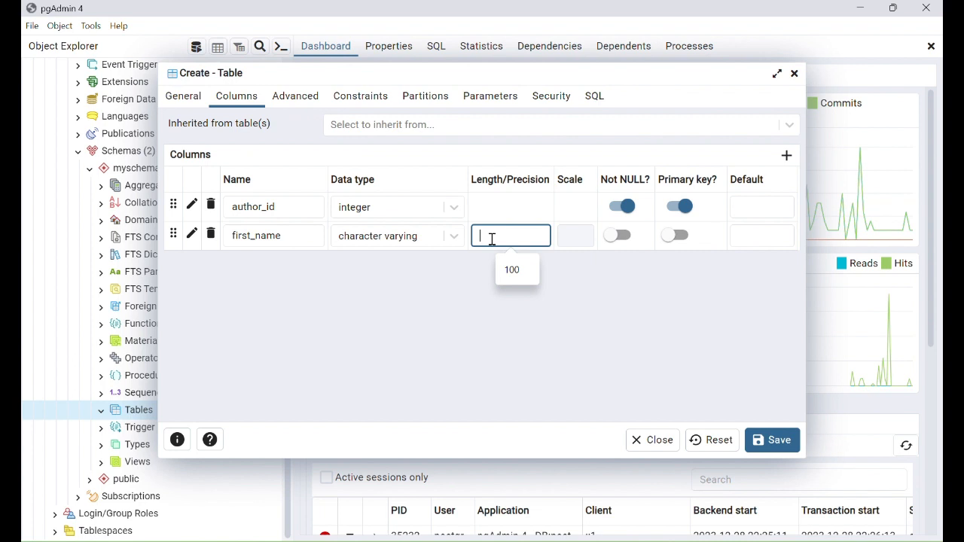
pyautogui.write('100')
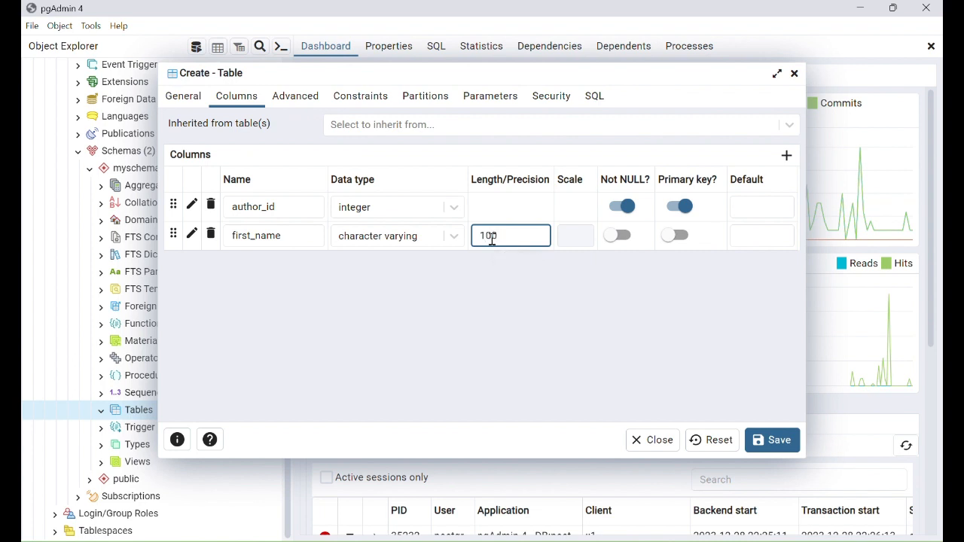
pyautogui.click(620, 277)
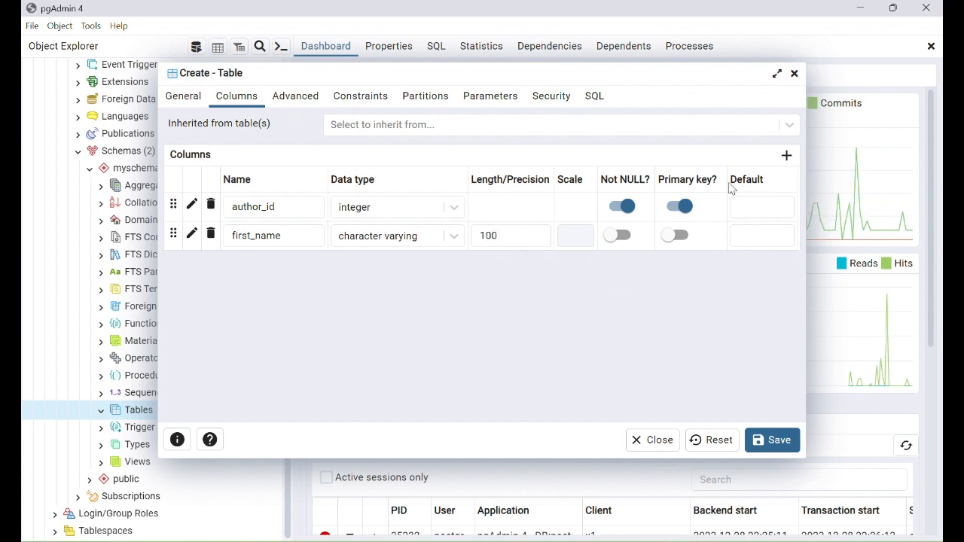
# - Add a third column named middle_name, checking the column name against my_authors.sql in Notepad++ and returning to pgAdmin
pyautogui.click(787, 155)
pyautogui.click(271, 261)
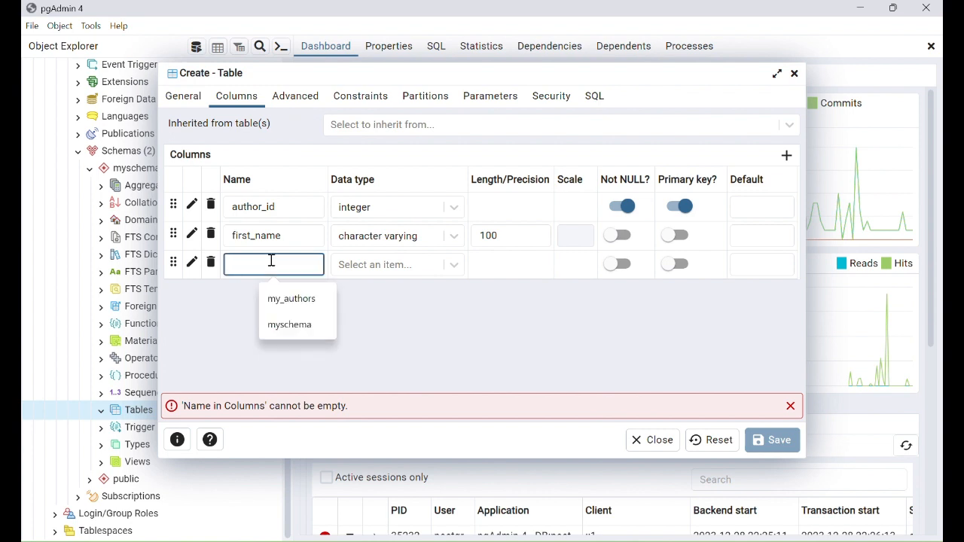
pyautogui.write('s')
pyautogui.press('BackSpace')
pyautogui.press('BackSpace')
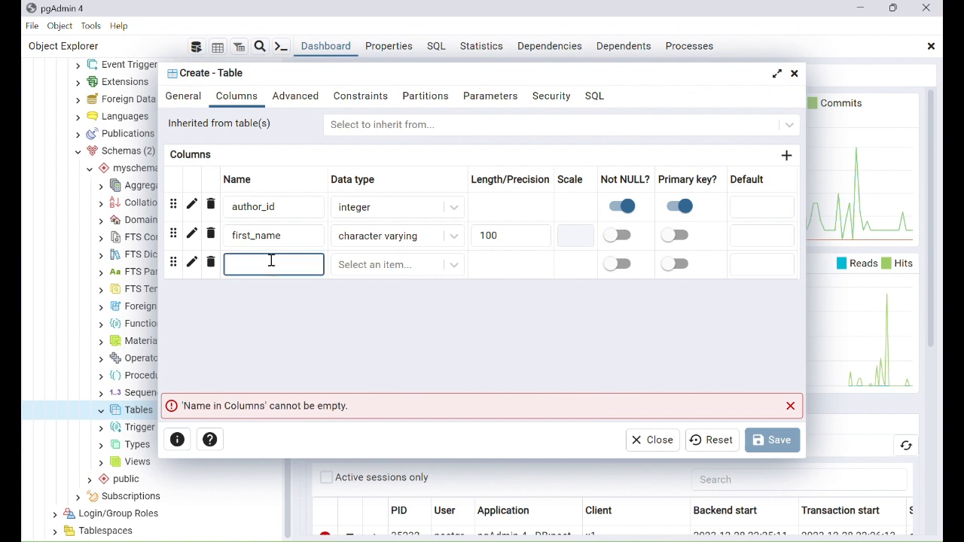
pyautogui.write('mid')
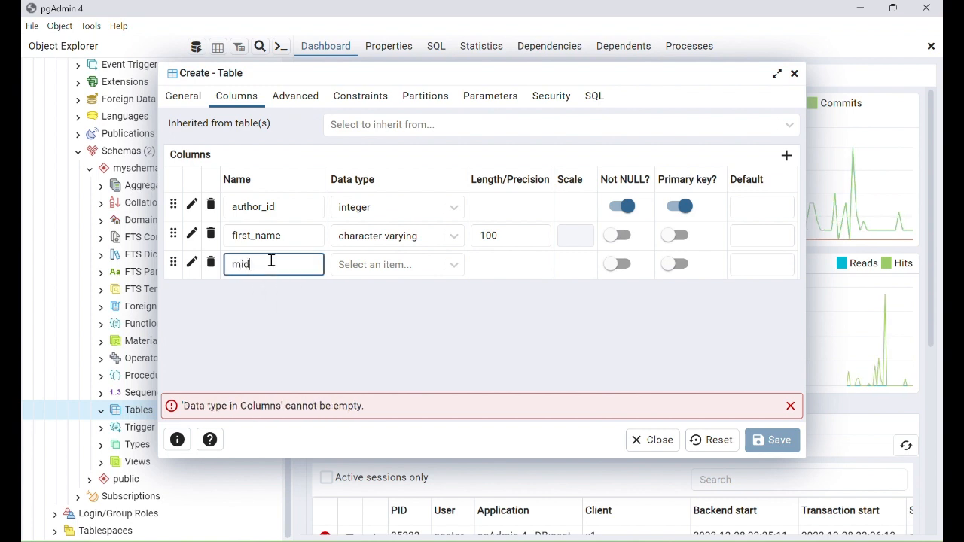
pyautogui.hotkey('alt', 'Tab')
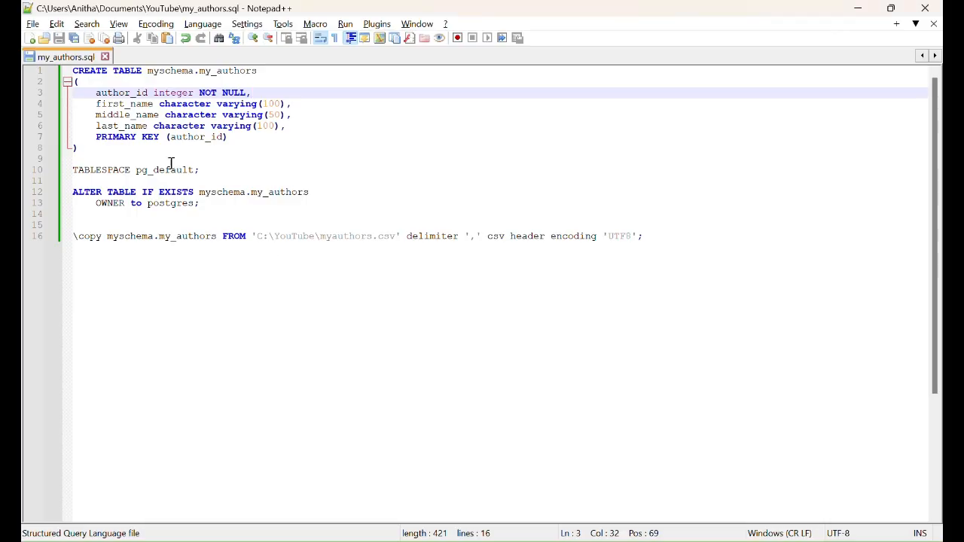
pyautogui.hotkey('alt', 'Tab')
pyautogui.write('l')
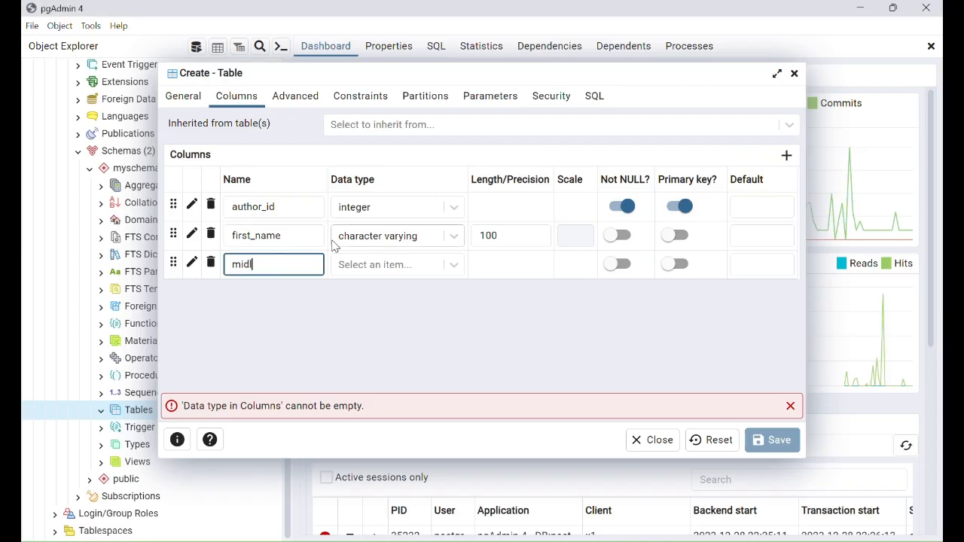
pyautogui.write('d')
pyautogui.press('BackSpace')
pyautogui.press('BackSpace')
pyautogui.write('dle_name')
# - Set middle_name to character varying with length 50, checking the length in my_authors.sql in Notepad++ and returning to pgAdmin
pyautogui.click(519, 273)
pyautogui.click(424, 265)
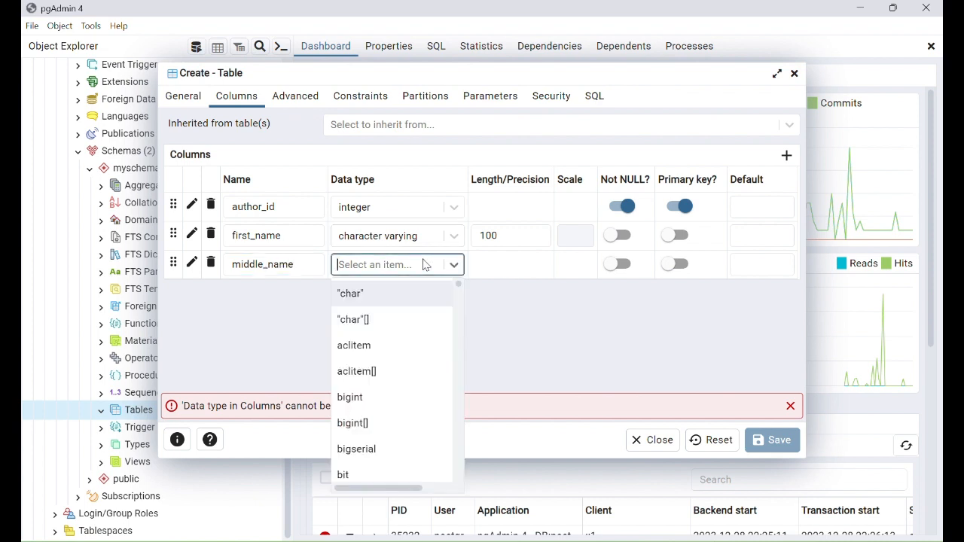
pyautogui.write('char')
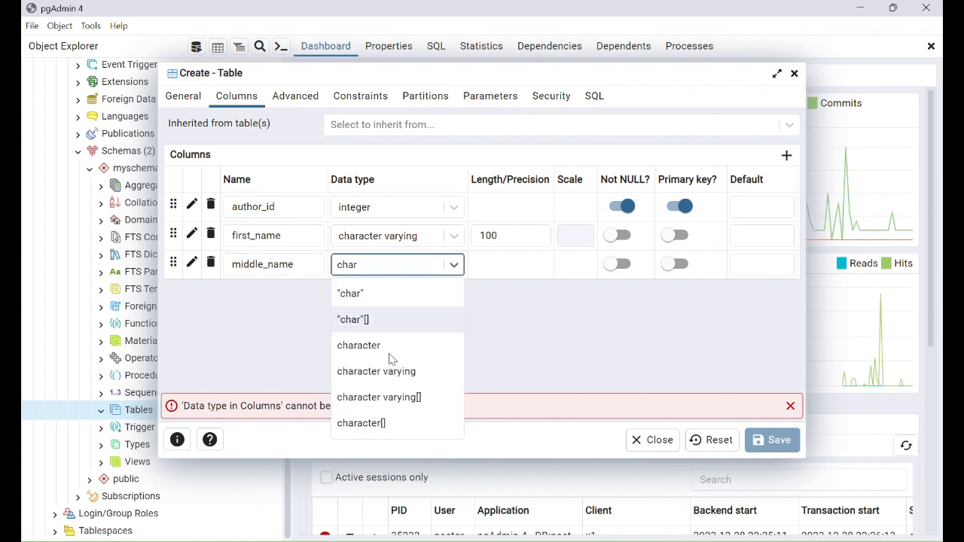
pyautogui.click(396, 373)
pyautogui.click(511, 263)
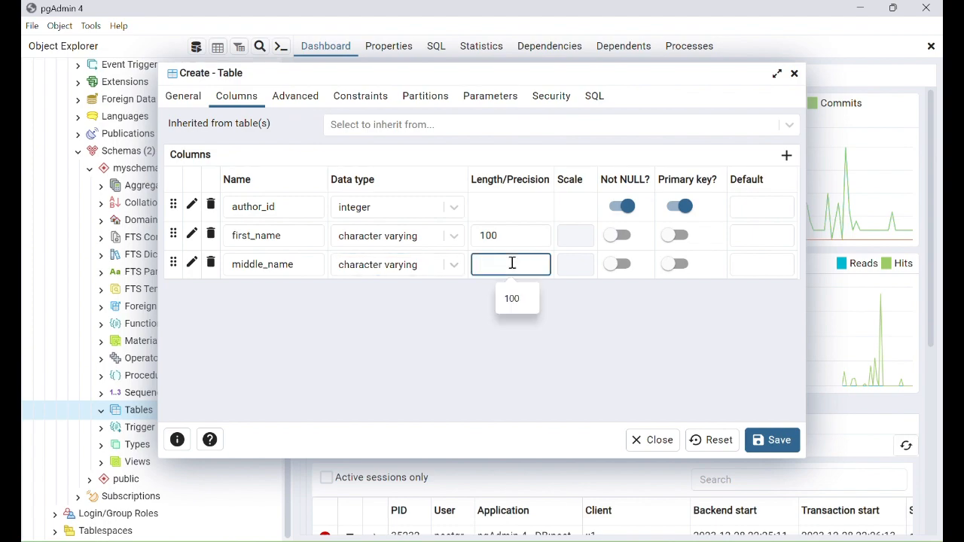
pyautogui.hotkey('alt', 'Tab')
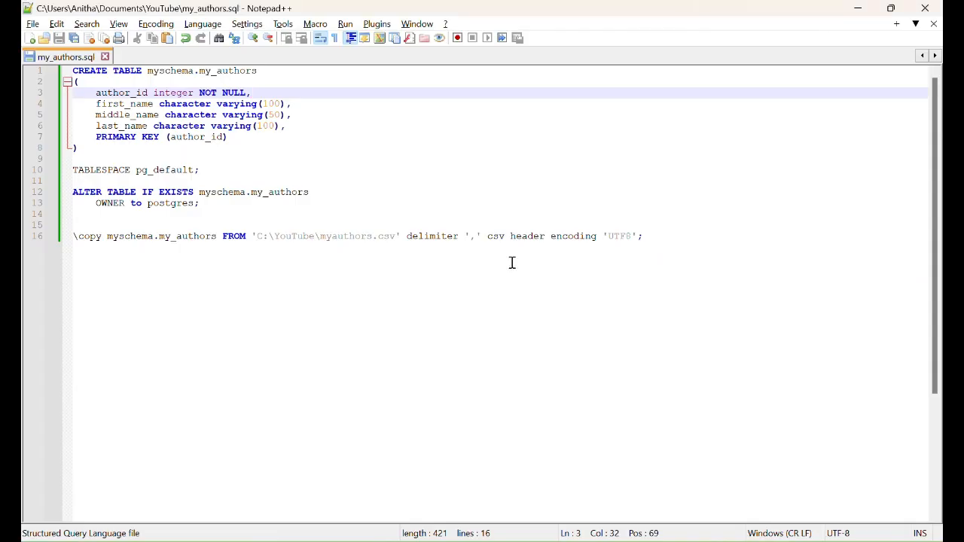
pyautogui.hotkey('alt', 'Tab')
pyautogui.write('50')
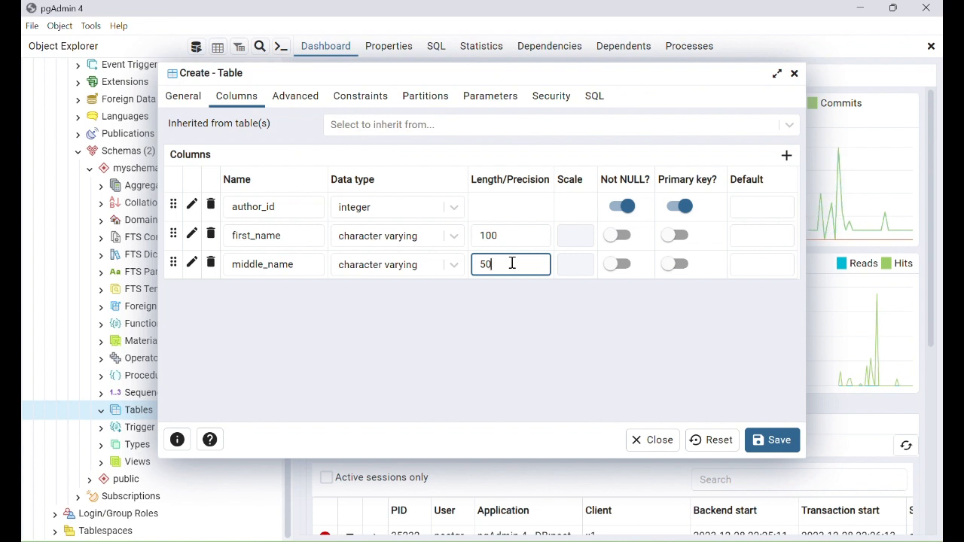
# - Add a fourth column named last_name to the my_authors table
pyautogui.click(787, 155)
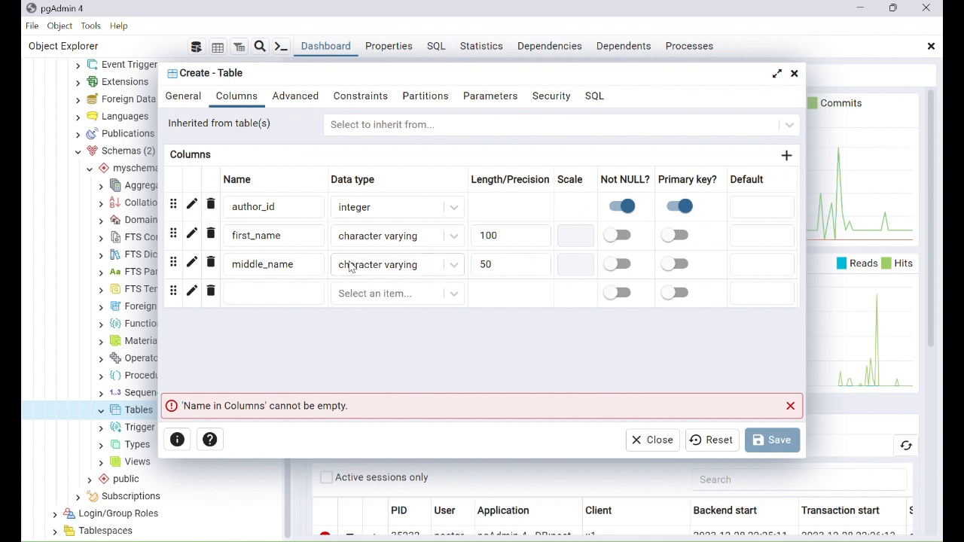
pyautogui.click(275, 295)
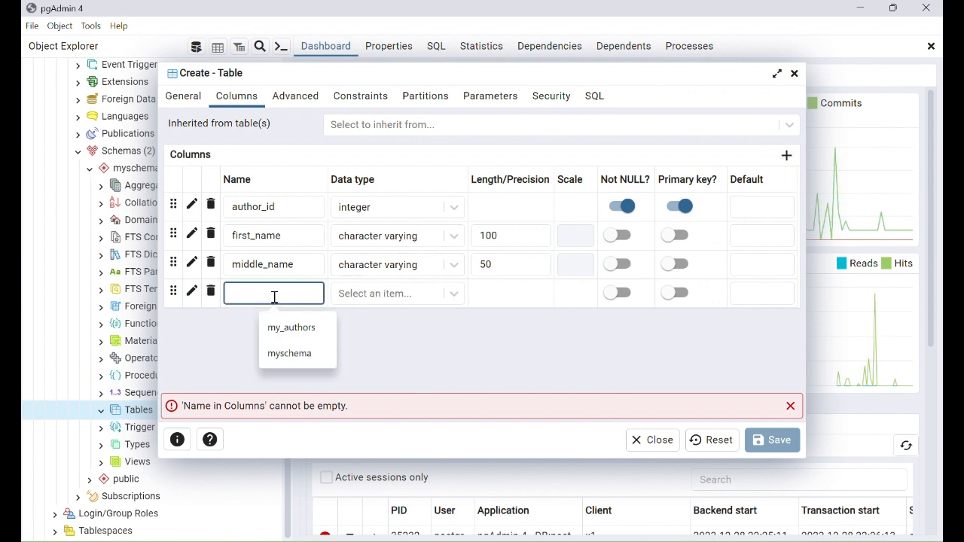
pyautogui.write('last_')
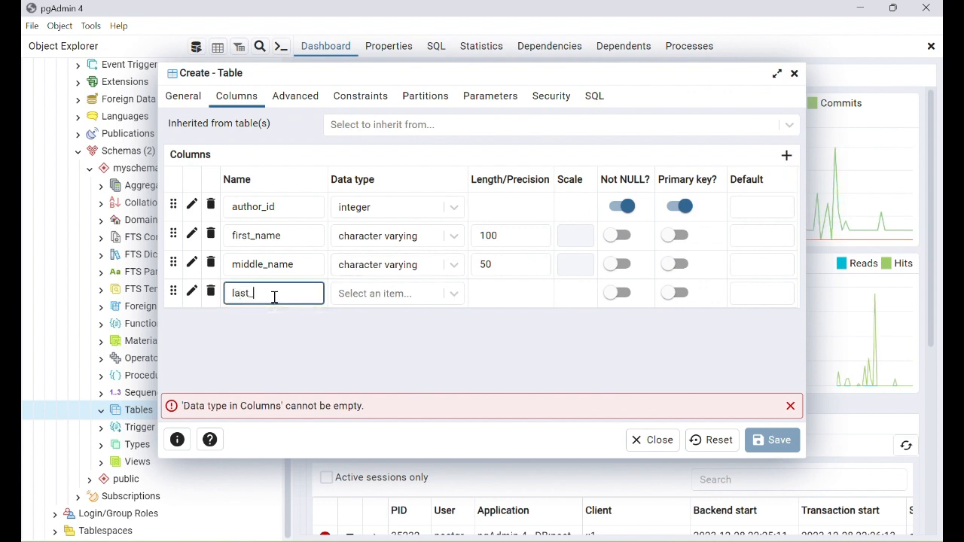
pyautogui.write('name')
# - Set last_name to character varying with length 100, checking the length in my_authors.sql in Notepad++ and returning to pgAdmin
pyautogui.click(432, 298)
pyautogui.write('ch')
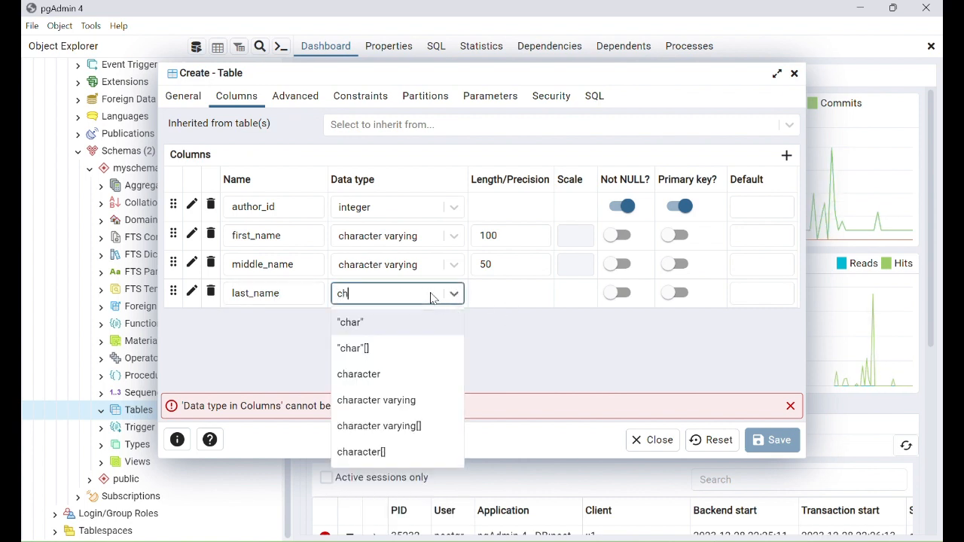
pyautogui.press('BackSpace')
pyautogui.write('har')
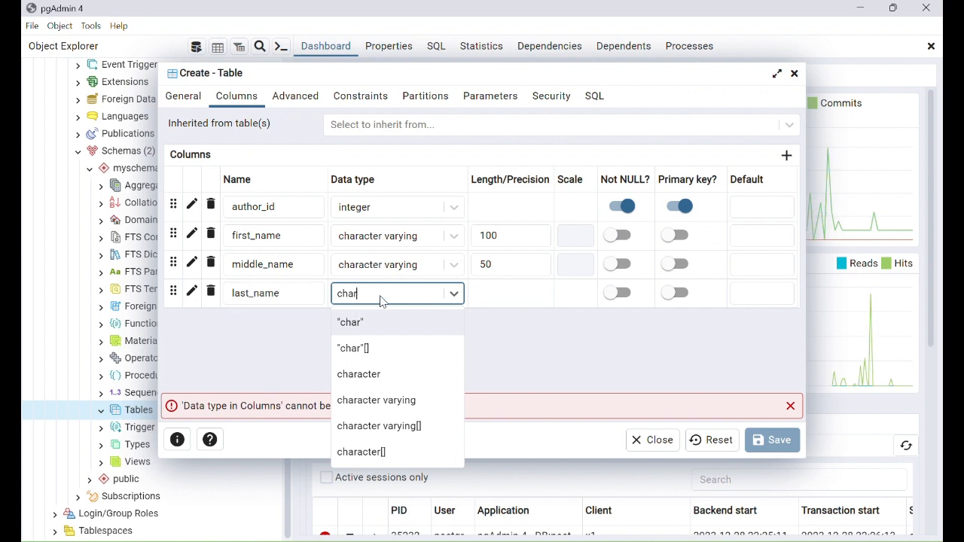
pyautogui.click(397, 405)
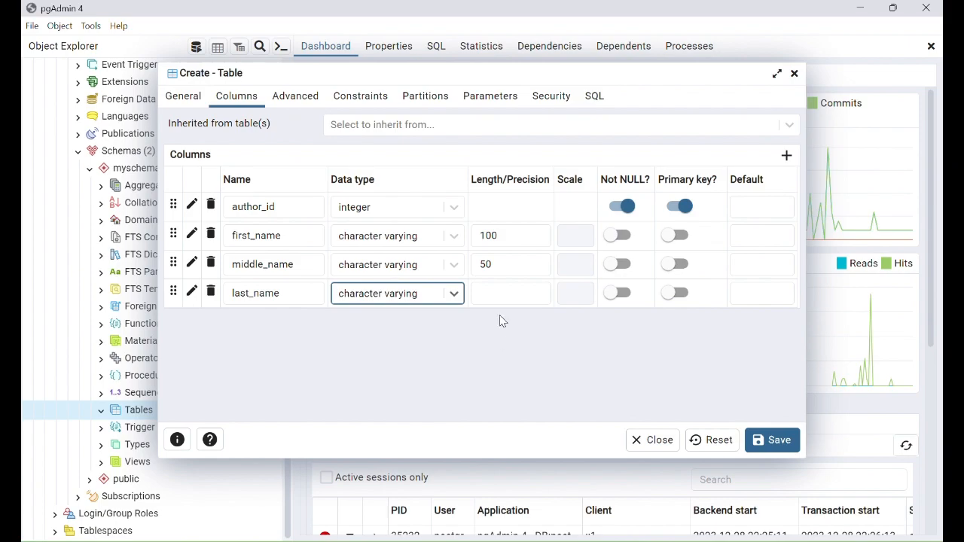
pyautogui.click(501, 294)
pyautogui.hotkey('alt', 'Tab')
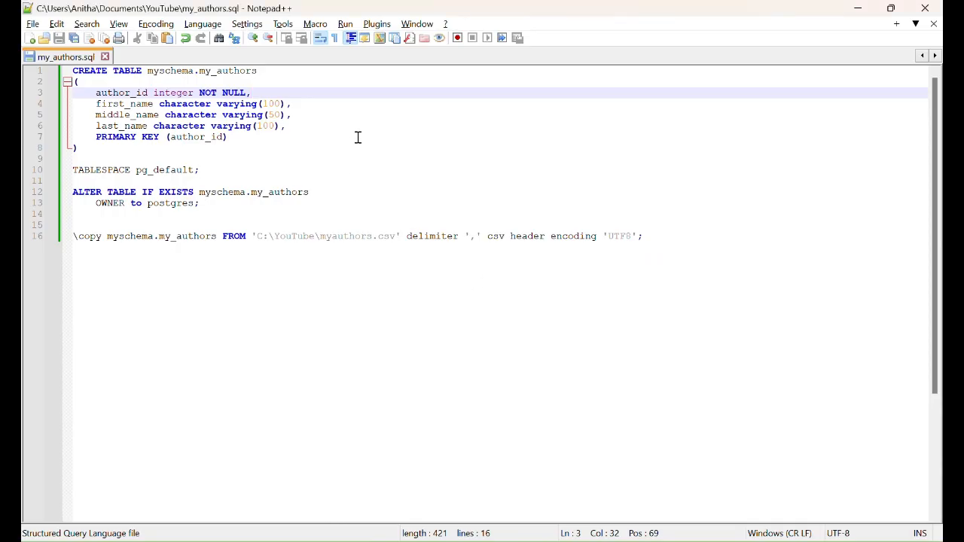
pyautogui.hotkey('alt', 'Tab')
pyautogui.write('100')
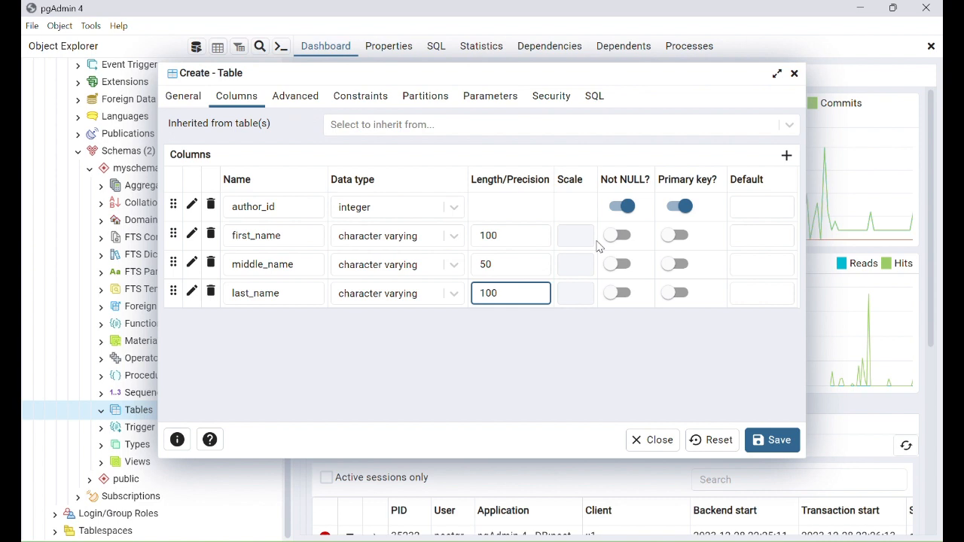
pyautogui.click(698, 361)
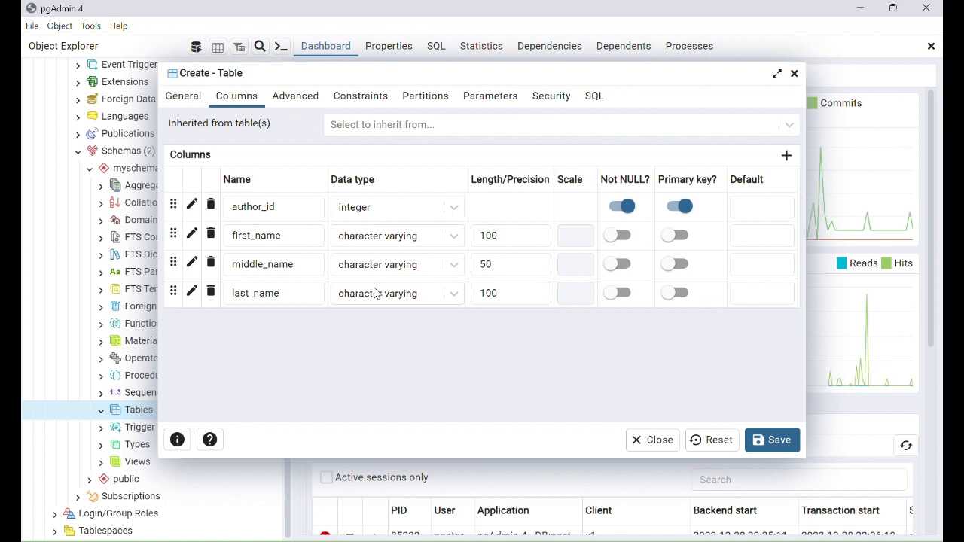
# - Review the generated CREATE TABLE statement for my_authors and save the new table
pyautogui.click(595, 97)
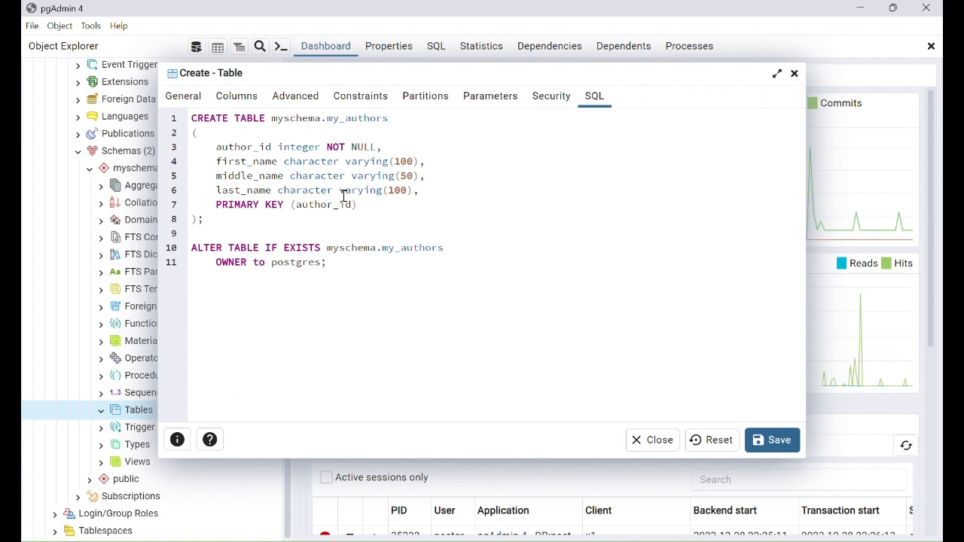
pyautogui.click(776, 448)
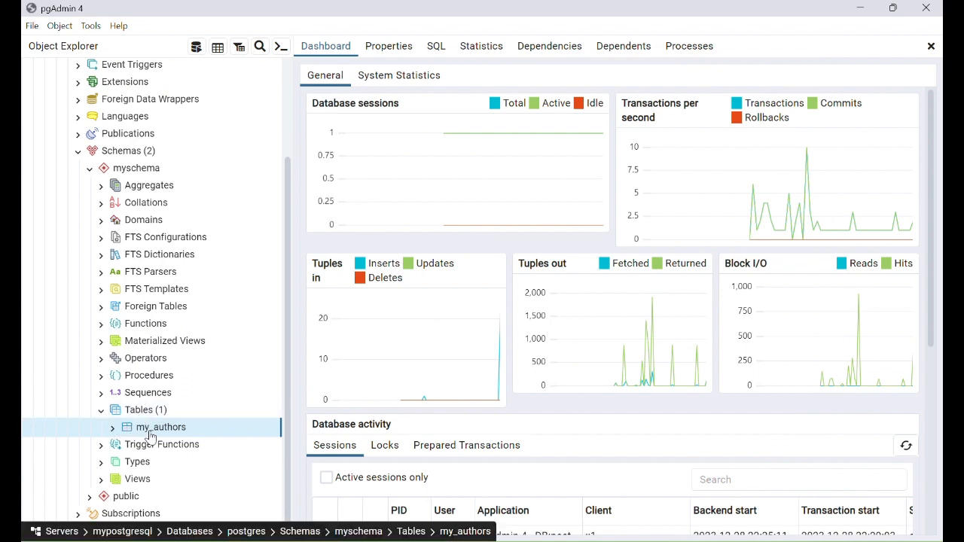
# - Open the Query Tool for the postgres database and run "select *from myschema.my_authors;"
pyautogui.click(90, 27)
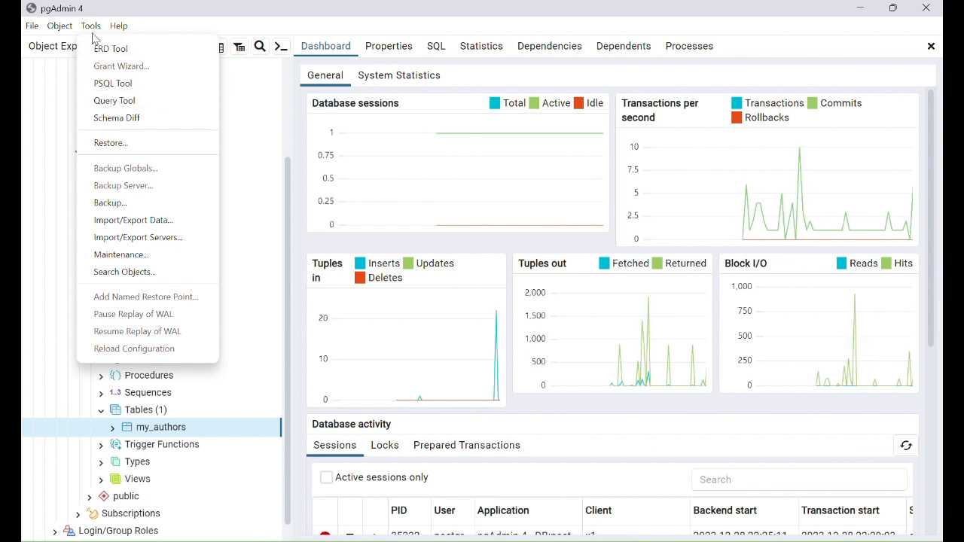
pyautogui.click(110, 102)
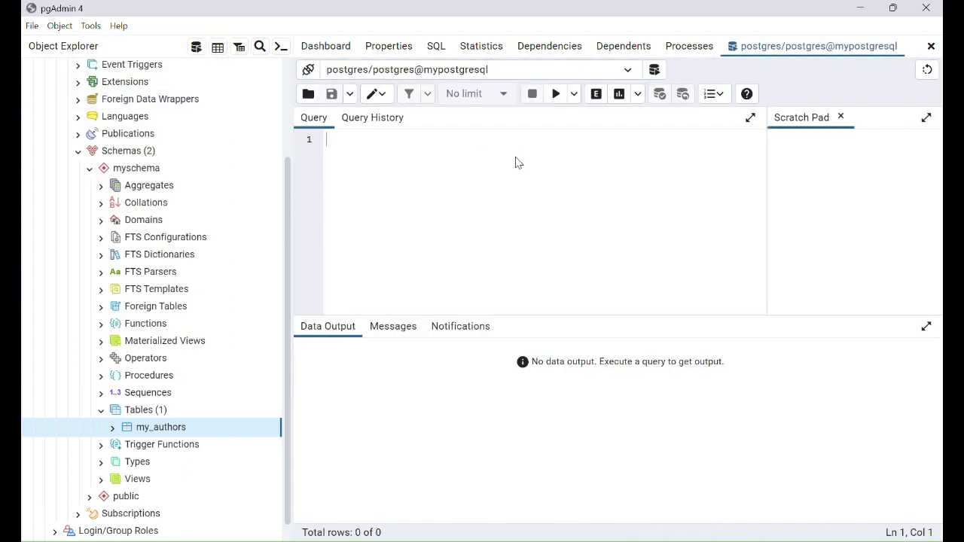
pyautogui.write('select *from ')
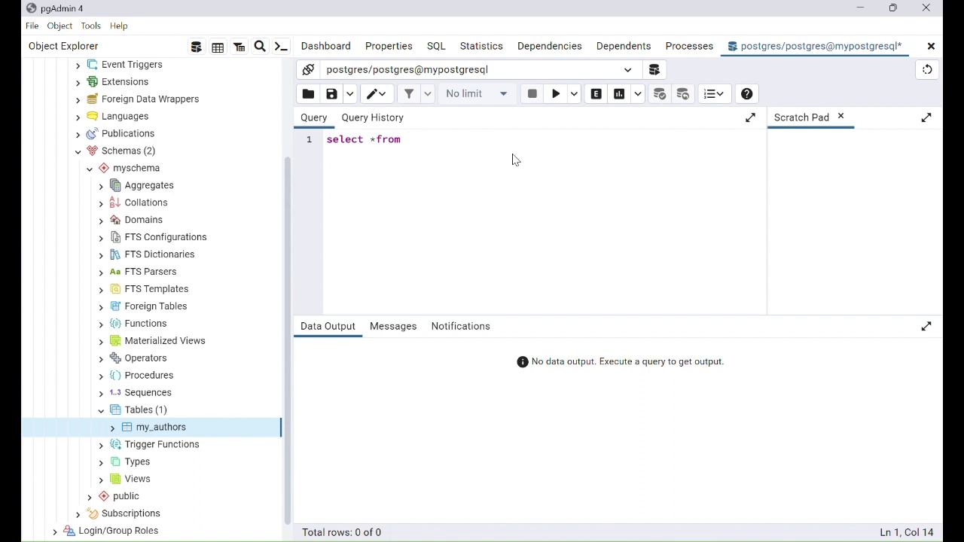
pyautogui.write('myschema.my_authors')
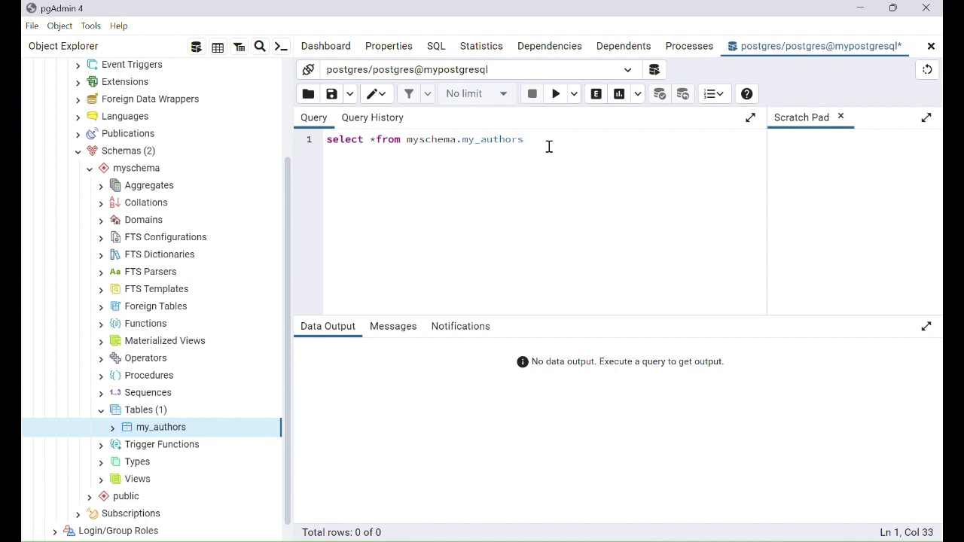
pyautogui.write(';')
pyautogui.click(556, 94)
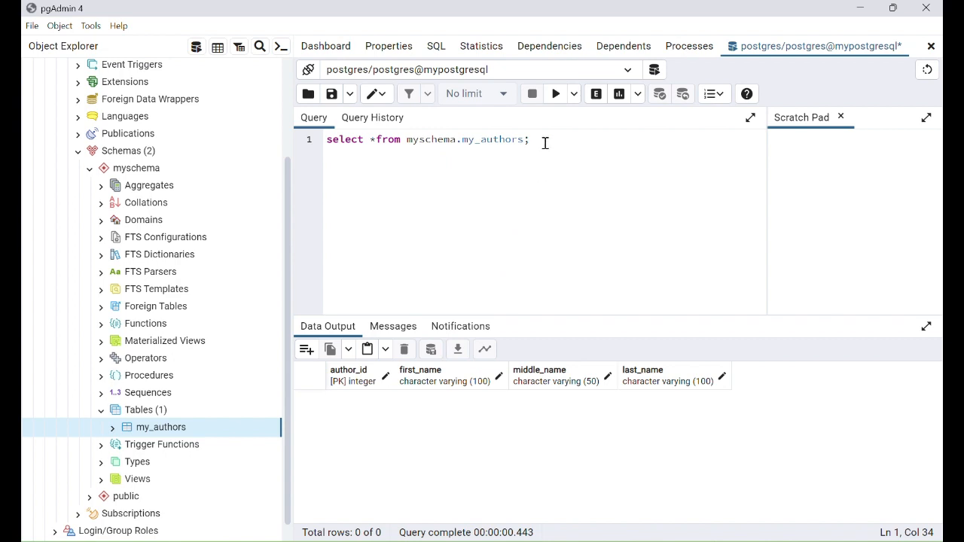
# - Open the data import for my_authors, keeping myauthors.csv from Downloads in csv format, and clear the WIN1252 encoding
pyautogui.rightClick(157, 433)
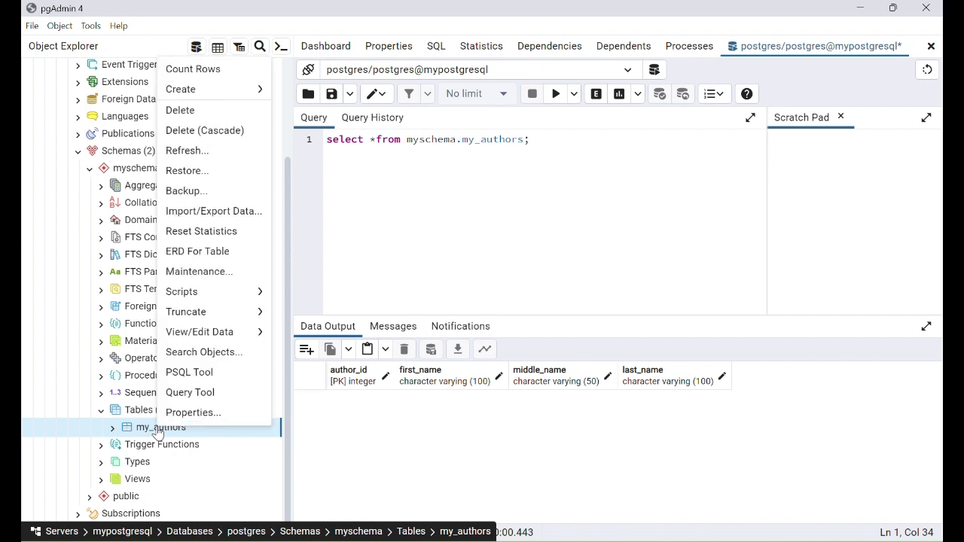
pyautogui.click(179, 214)
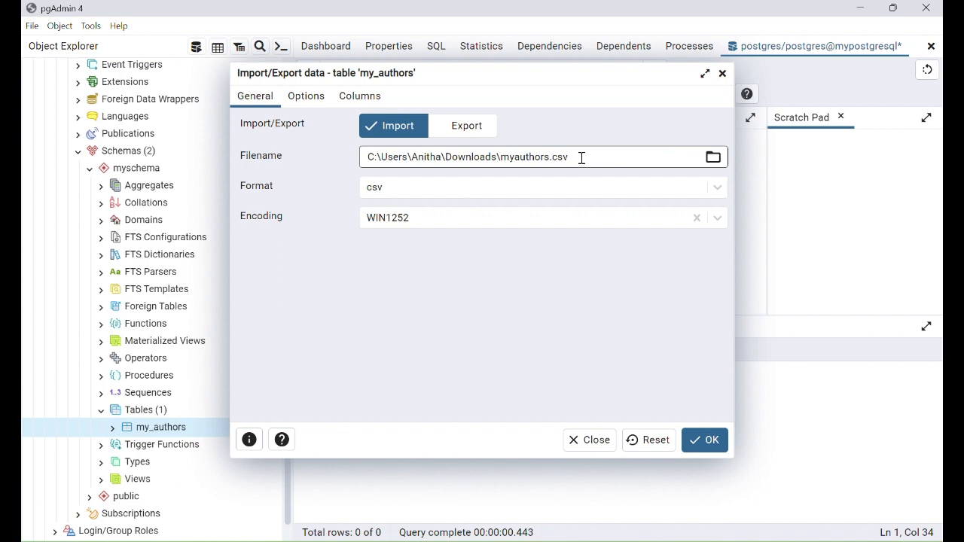
pyautogui.click(697, 218)
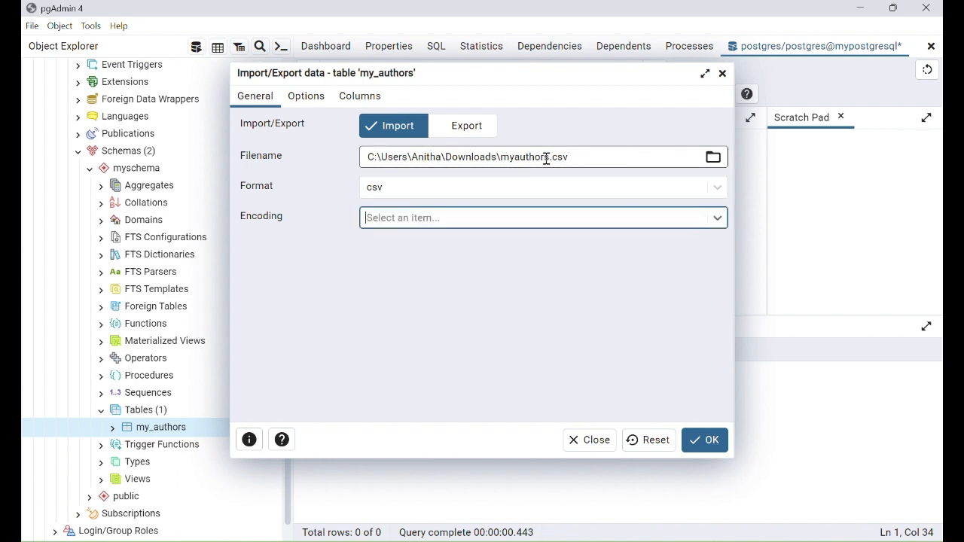
pyautogui.click(713, 160)
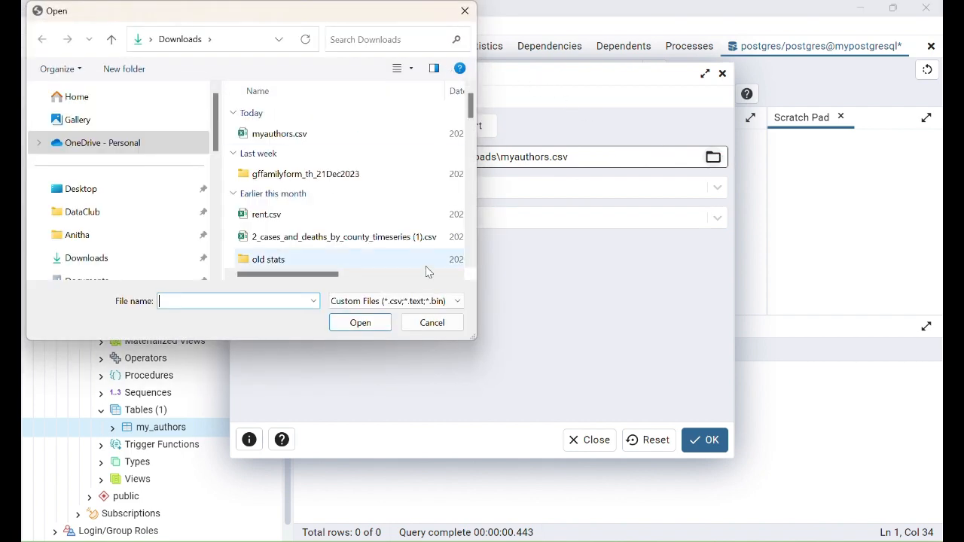
pyautogui.click(431, 321)
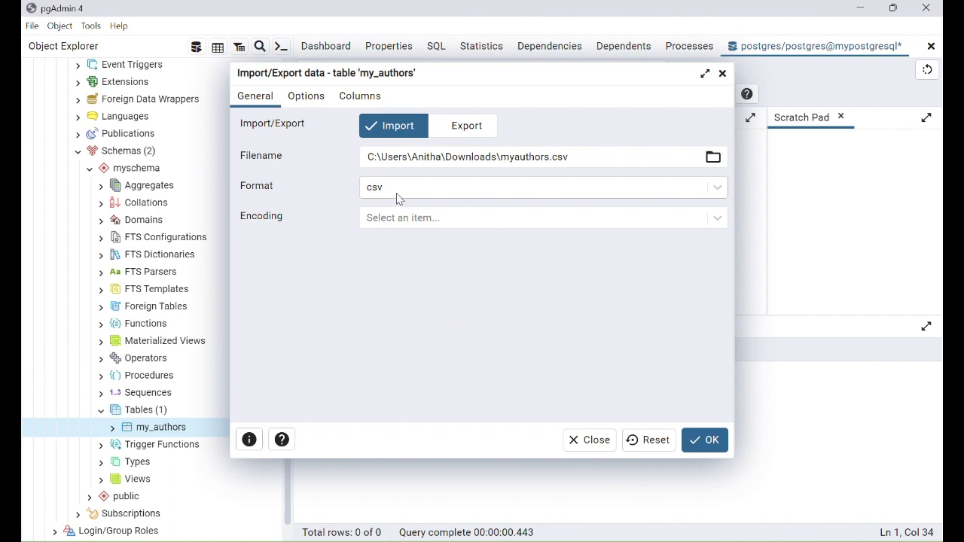
# - Check the header, delimiter and column settings of the import, and run it into my_authors
pyautogui.click(306, 96)
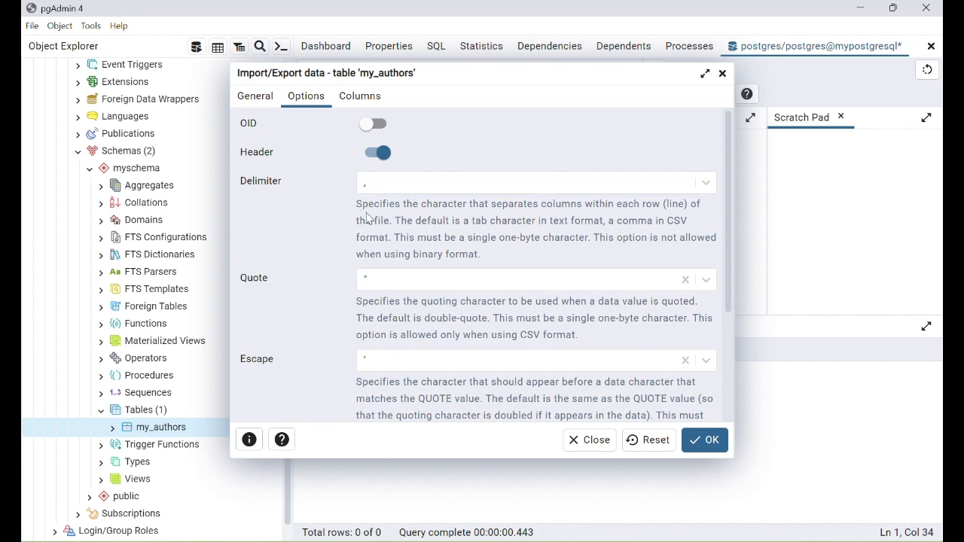
pyautogui.click(359, 104)
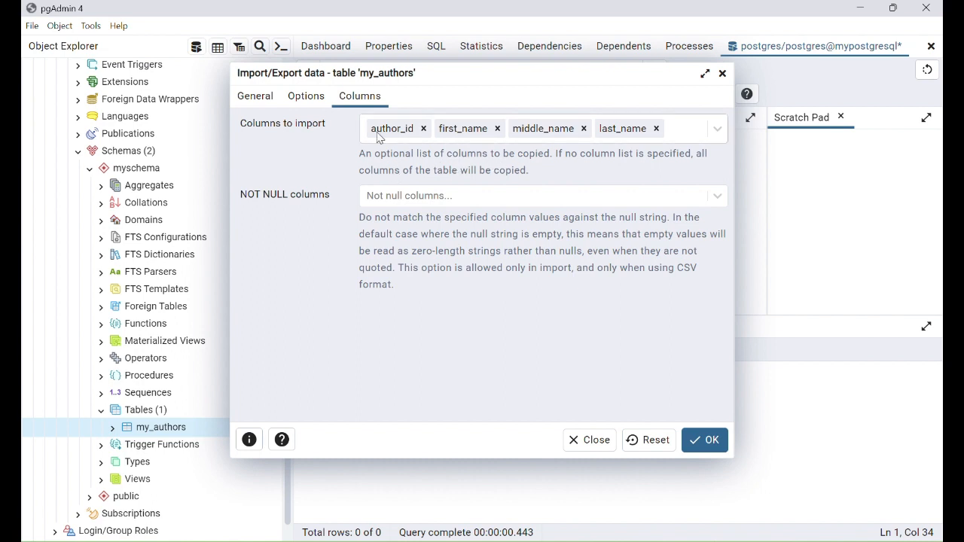
pyautogui.click(253, 103)
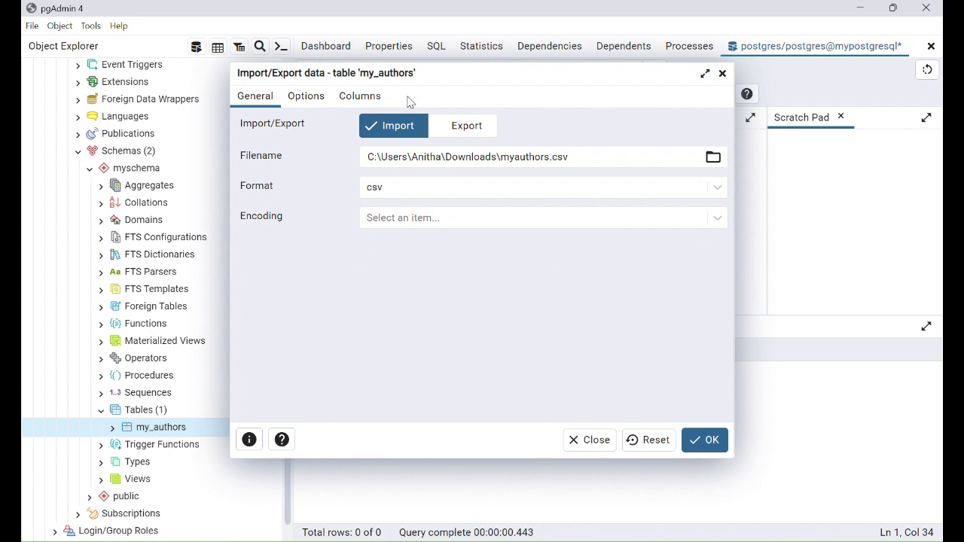
pyautogui.click(697, 437)
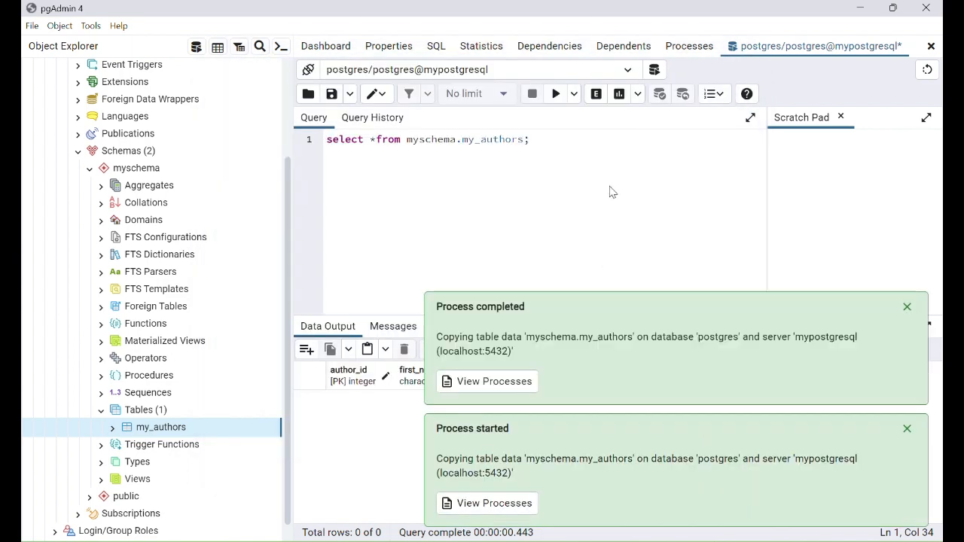
# - Examine the details of the latest import process, including its copy command for myschema.my_authors, and close them
pyautogui.click(488, 386)
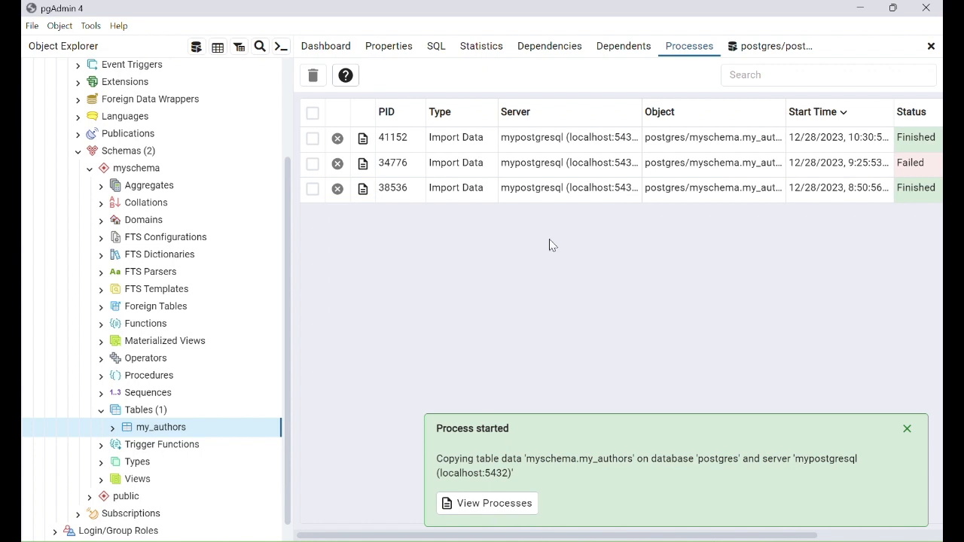
pyautogui.click(363, 140)
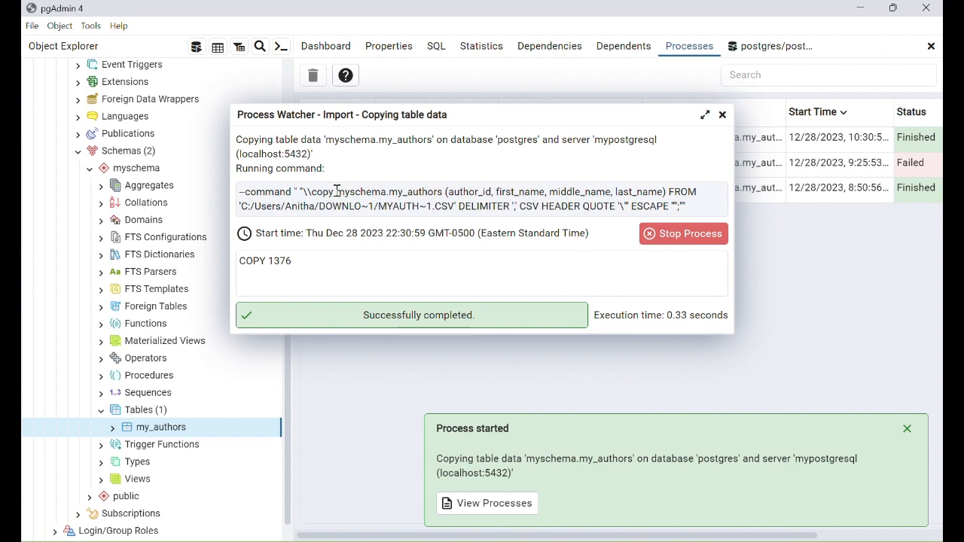
pyautogui.moveTo(337, 193); pyautogui.dragTo(668, 193)
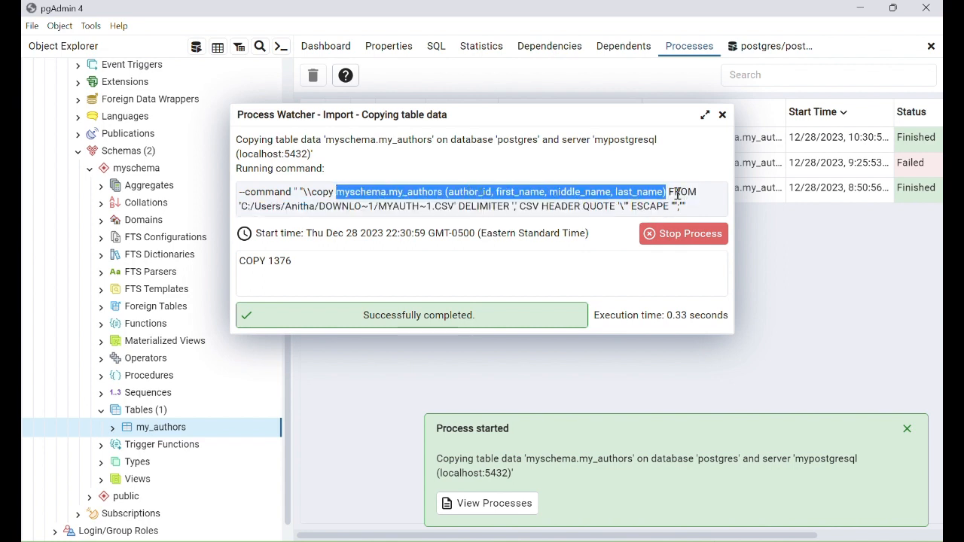
pyautogui.moveTo(669, 193); pyautogui.dragTo(455, 205)
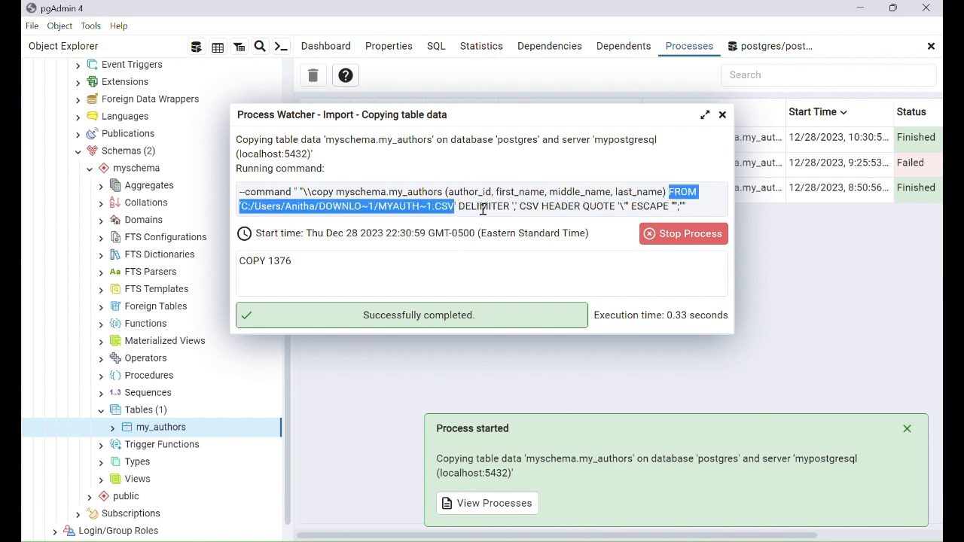
pyautogui.click(519, 208)
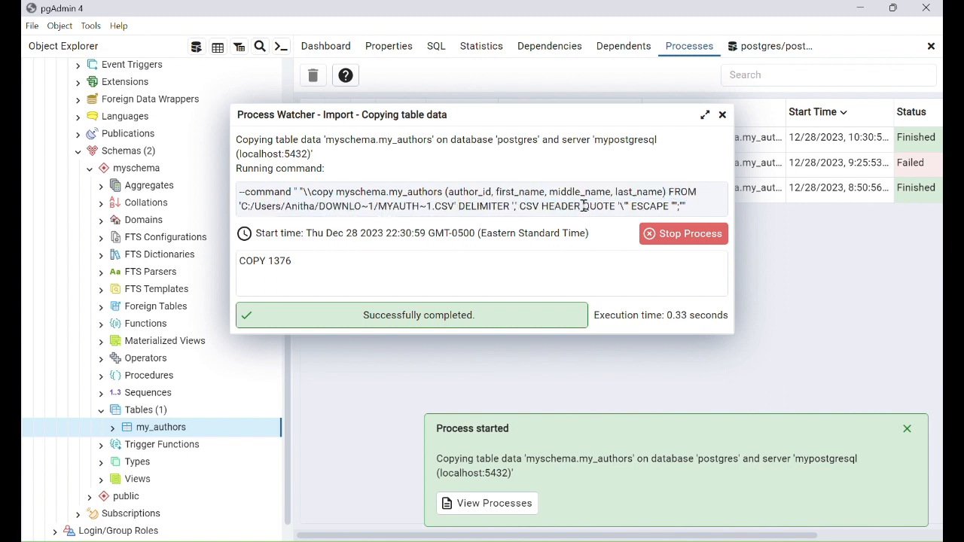
pyautogui.moveTo(696, 210); pyautogui.dragTo(670, 197)
pyautogui.click(723, 116)
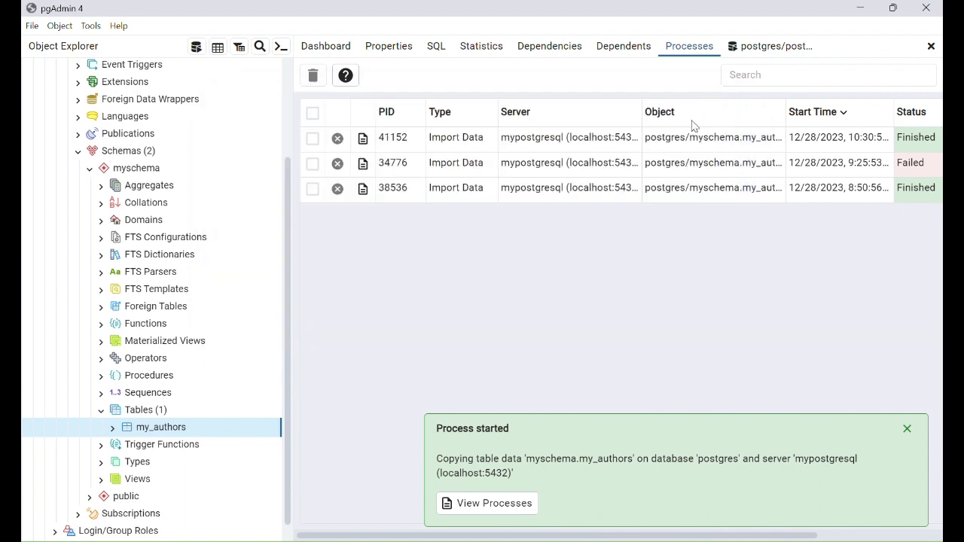
# - Rerun the select query on myschema.my_authors, dismiss the notifications and look through the imported rows
pyautogui.click(757, 47)
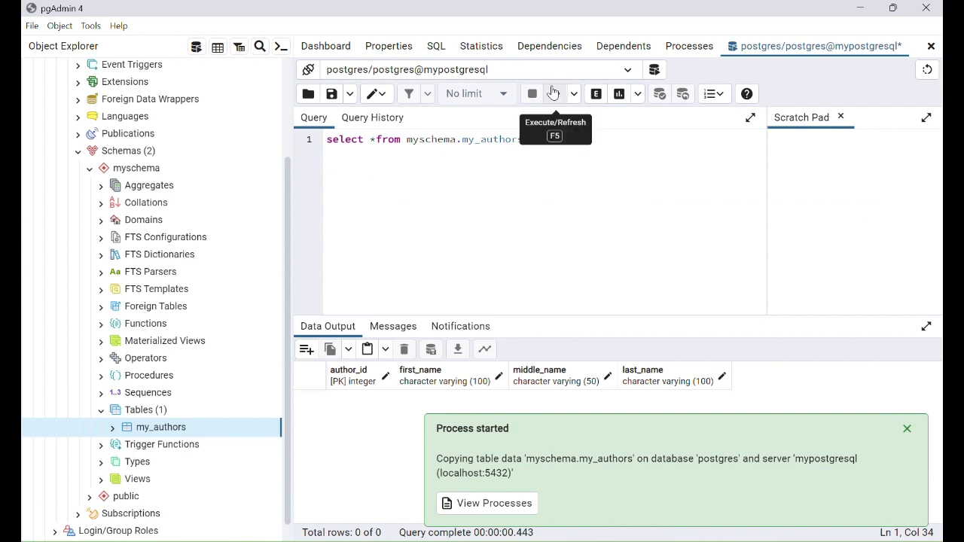
pyautogui.click(553, 92)
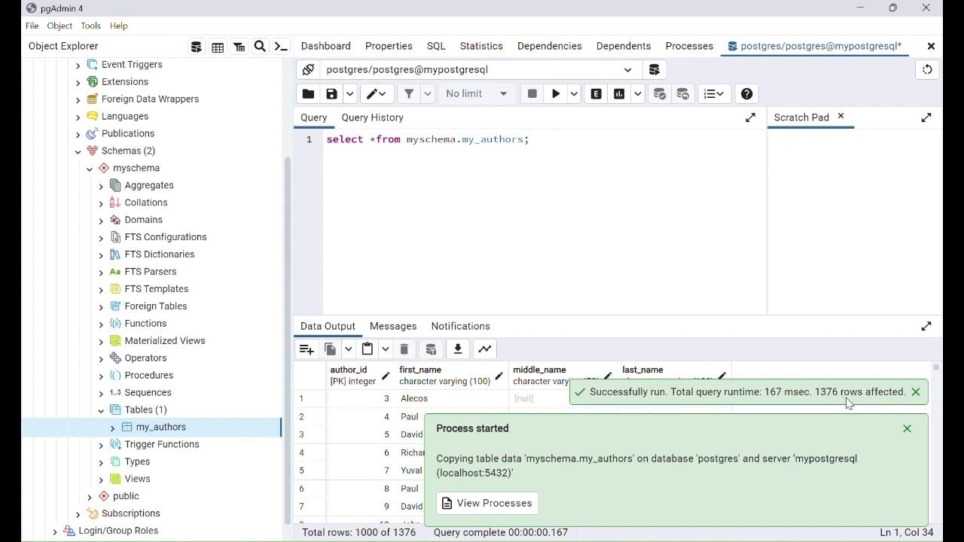
pyautogui.click(915, 394)
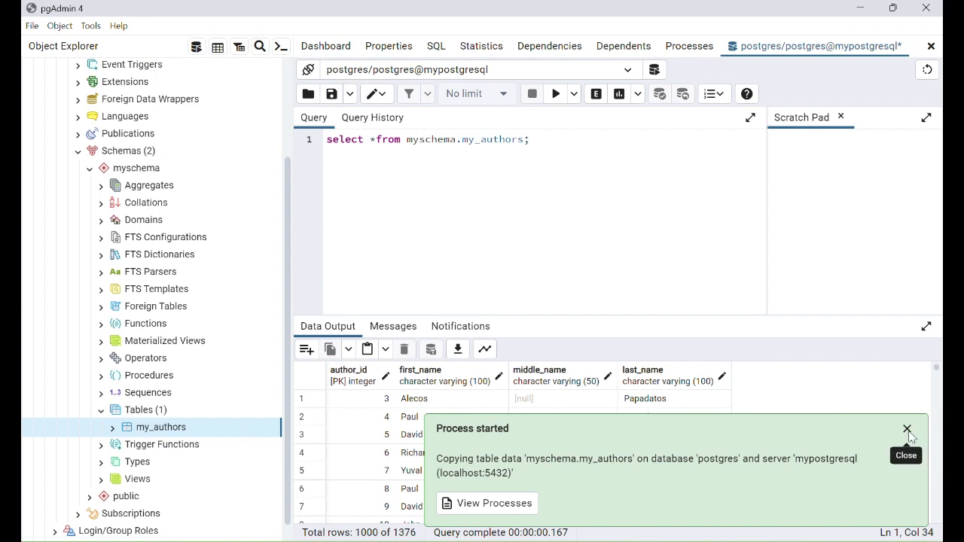
pyautogui.click(907, 429)
pyautogui.moveTo(937, 371)
pyautogui.mouseDown()
pyautogui.moveTo(941, 507)
pyautogui.moveTo(932, 382)
pyautogui.mouseUp()
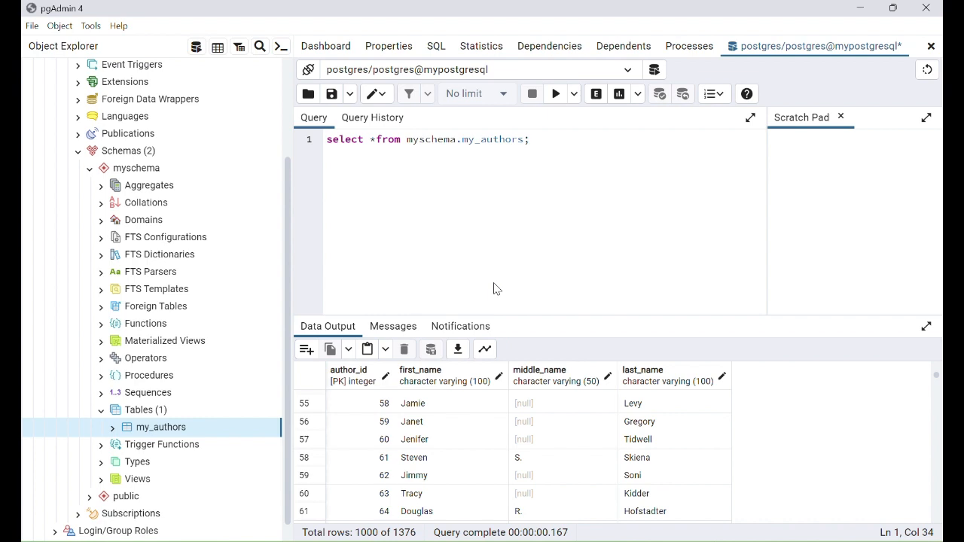
# - Change the query to "drop table myschema.my_authors;" and execute it
pyautogui.moveTo(400, 140); pyautogui.dragTo(305, 144)
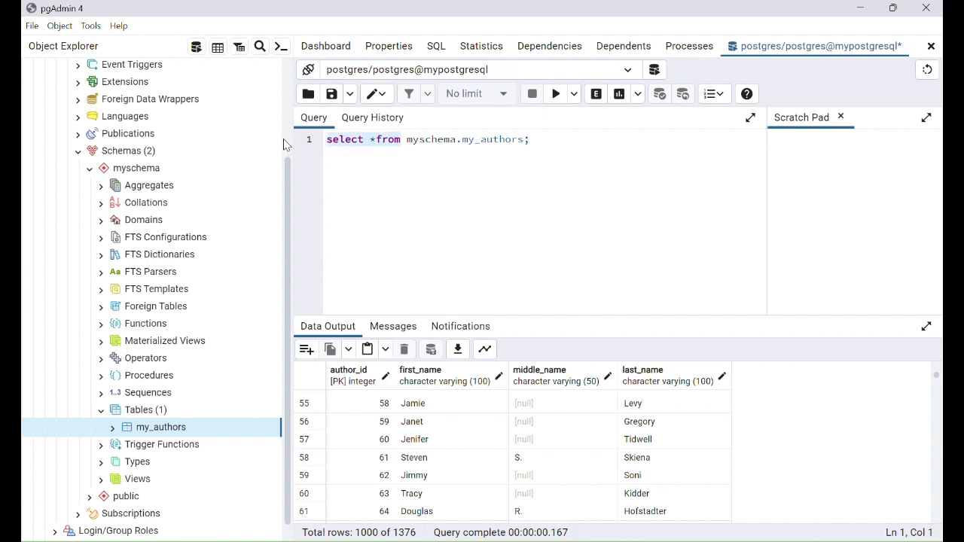
pyautogui.write('drop table')
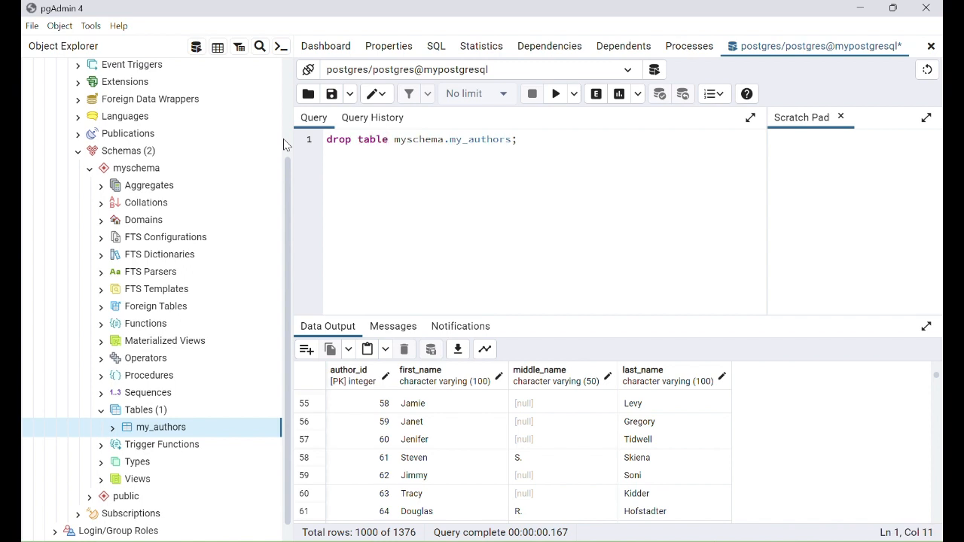
pyautogui.click(557, 95)
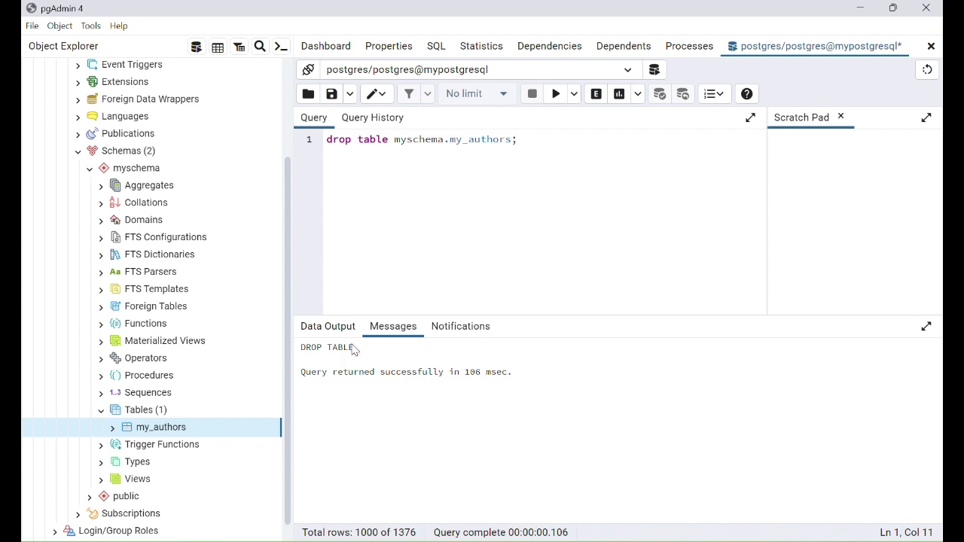
# - Search Windows for the Command Prompt and open it
pyautogui.press('super')
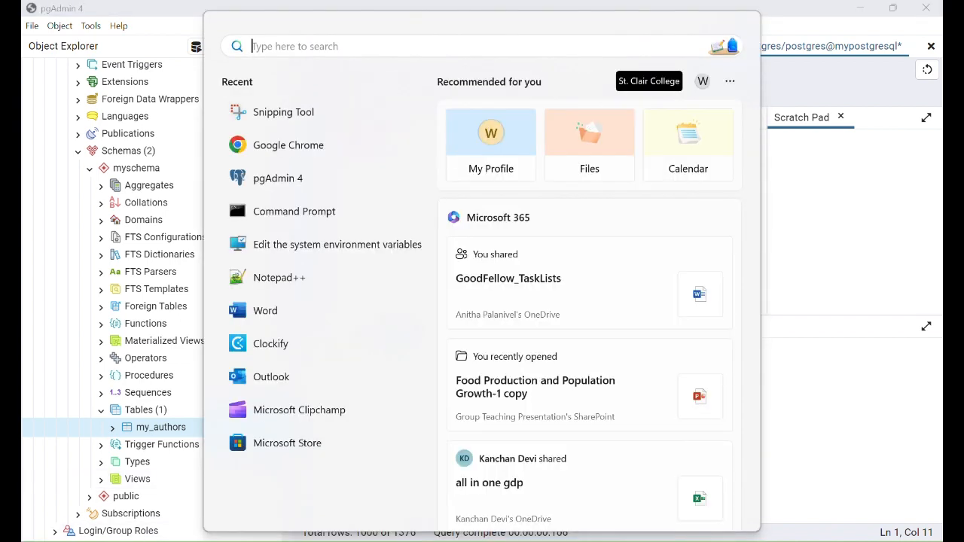
pyautogui.write('psl')
pyautogui.press('BackSpace')
pyautogui.press('BackSpace')
pyautogui.press('BackSpace')
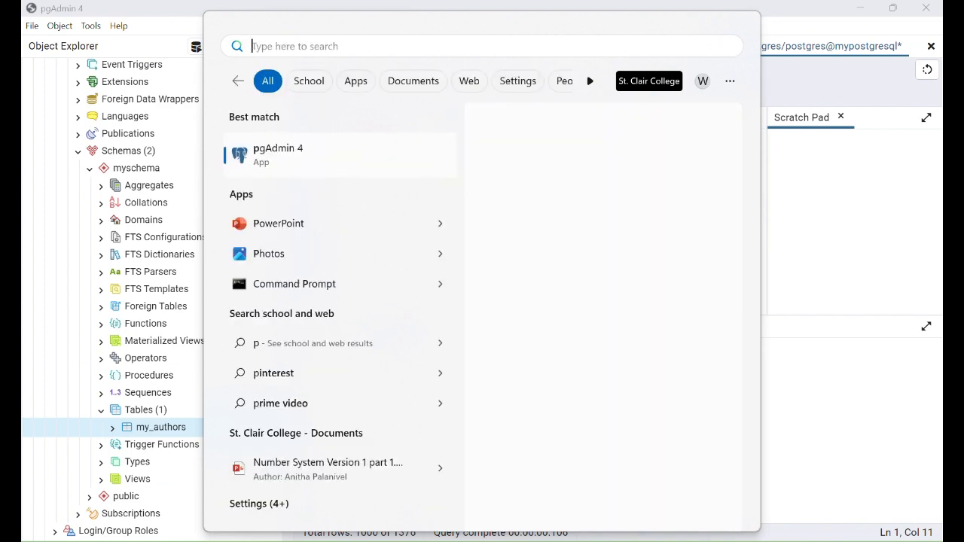
pyautogui.write('comm')
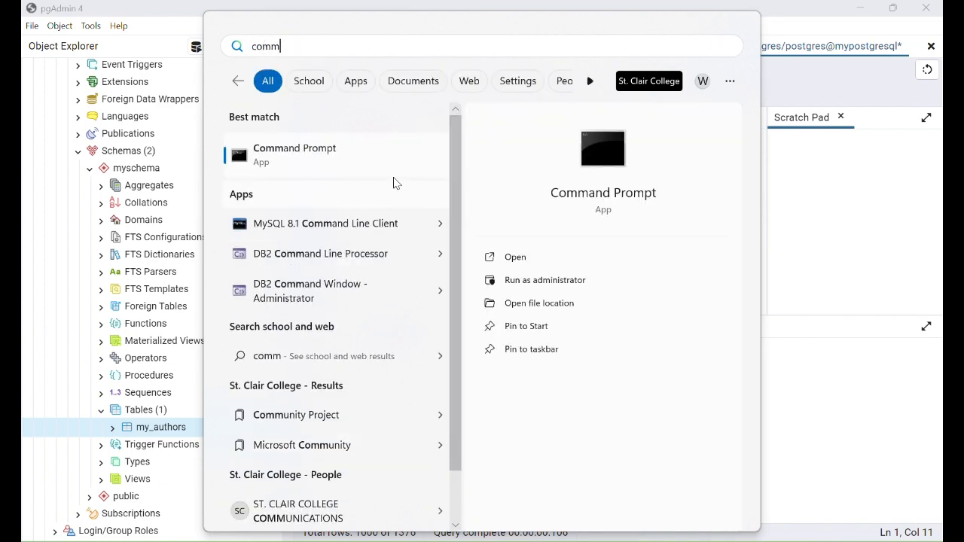
pyautogui.click(375, 147)
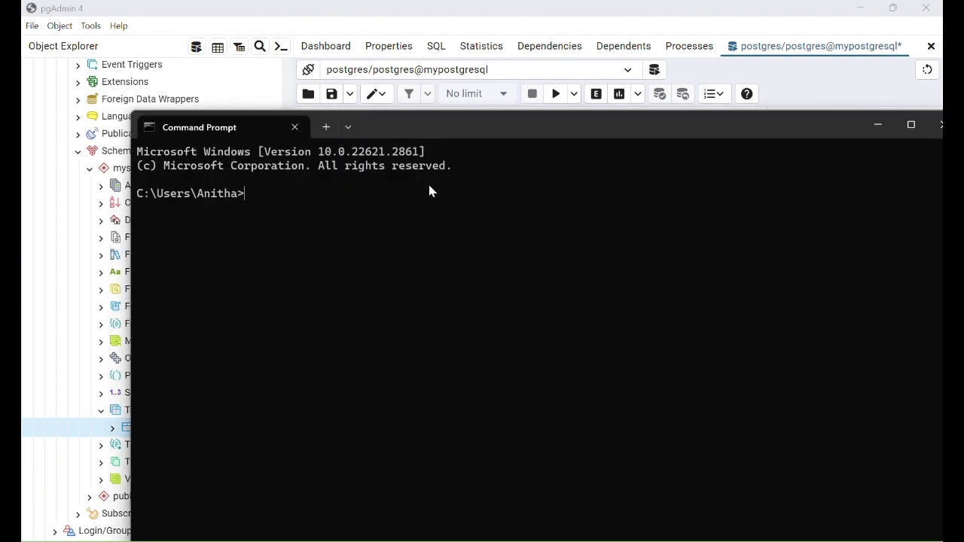
# - Move the Command Prompt window into full view and change to the C:\YouTube directory
pyautogui.write('cd /')
pyautogui.moveTo(427, 127); pyautogui.dragTo(398, 77)
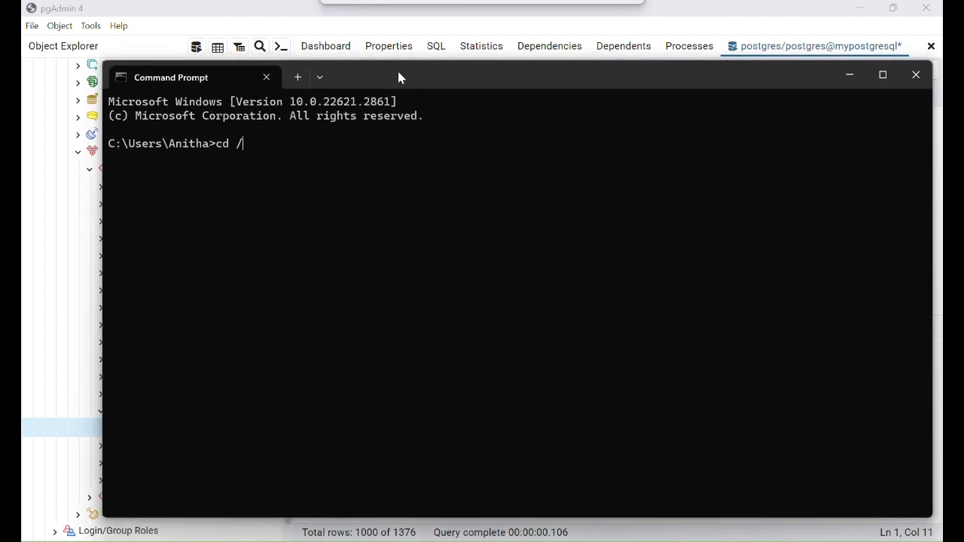
pyautogui.press('Return')
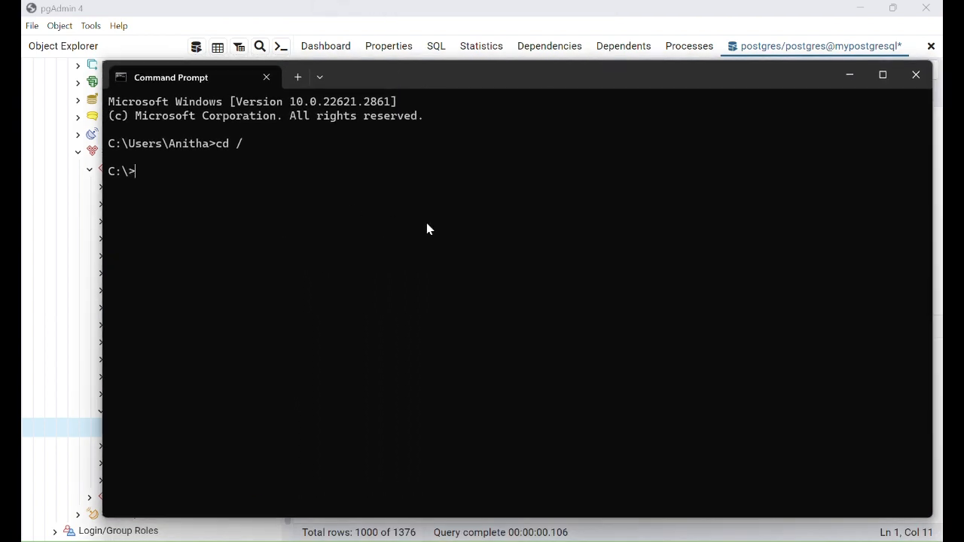
pyautogui.write('cd YouTube')
pyautogui.press('Return')
# - List the .sql files and the .csv files in C:\YouTube with "dir *.sql" and "dir *.csv"
pyautogui.write('dir *.')
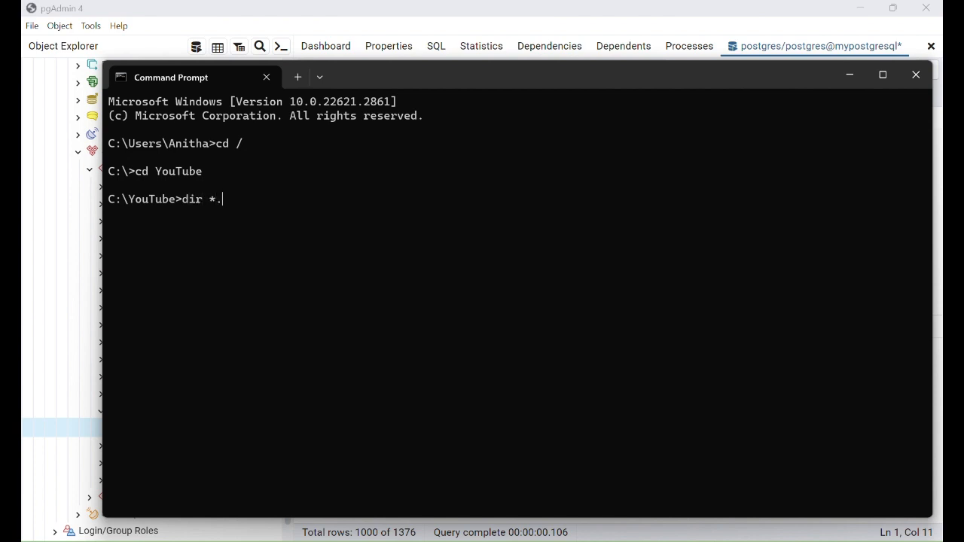
pyautogui.write('sql')
pyautogui.press('Return')
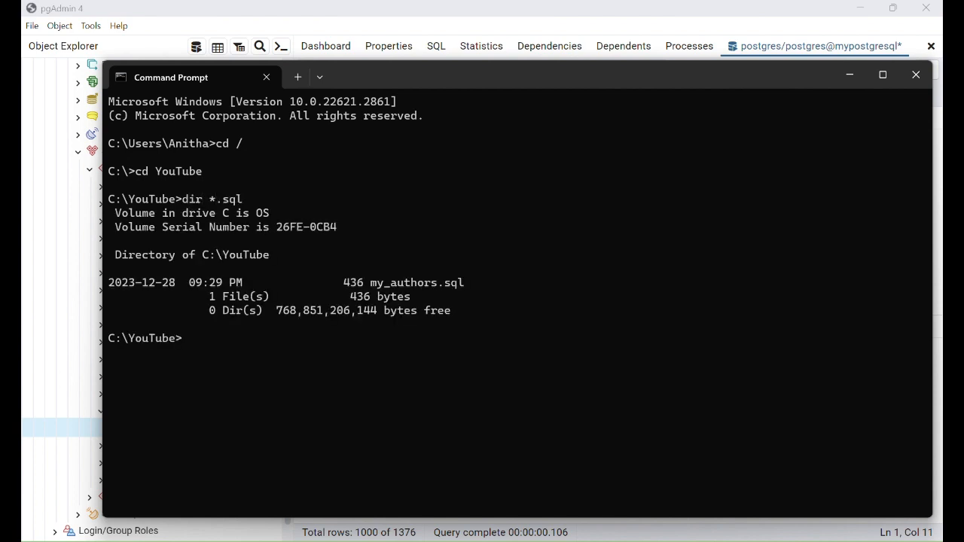
pyautogui.press('Up')
pyautogui.press('BackSpace')
pyautogui.press('BackSpace')
pyautogui.press('BackSpace')
pyautogui.write('csv')
pyautogui.press('Return')
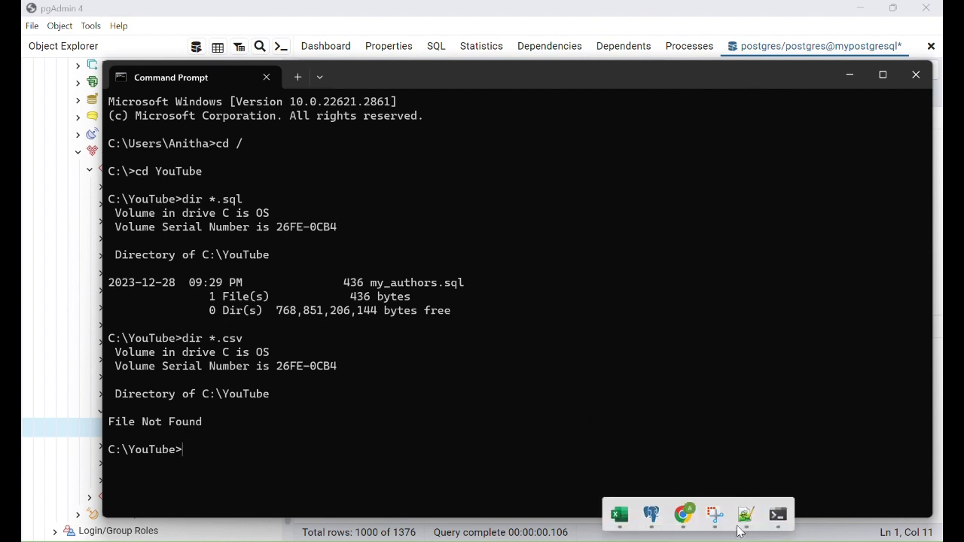
# - Switch to my_authors.sql in Notepad++ and examine the TABLESPACE pg_default clause of the CREATE TABLE statement
pyautogui.click(746, 520)
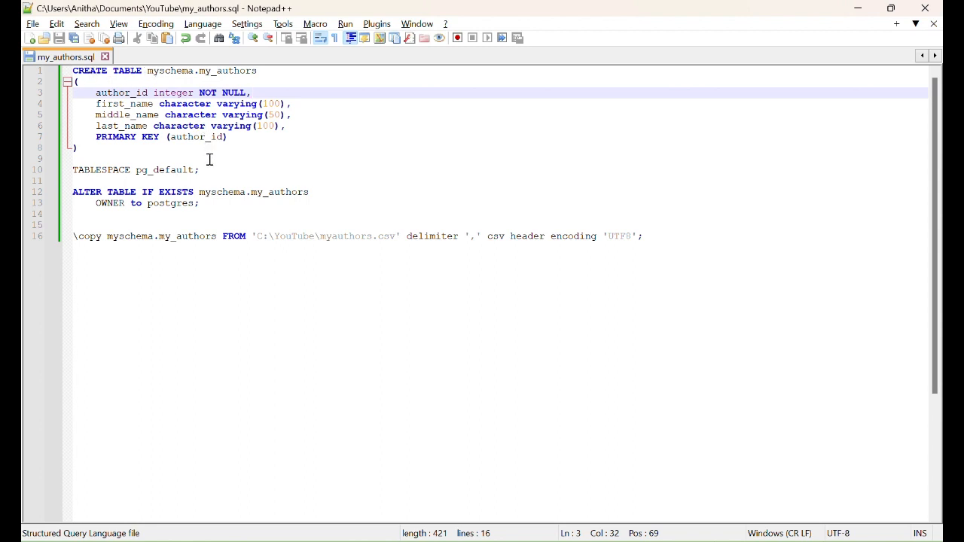
pyautogui.doubleClick(104, 171)
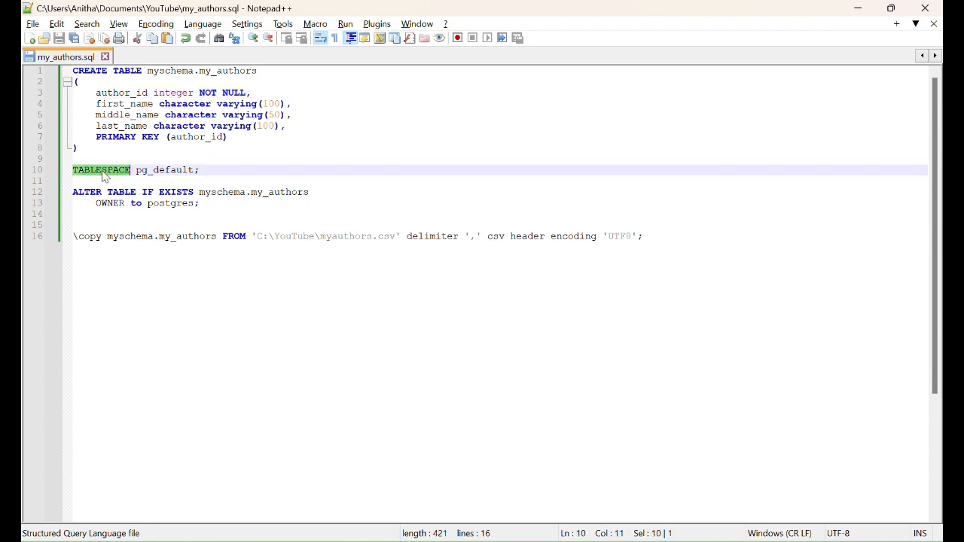
pyautogui.click(201, 171)
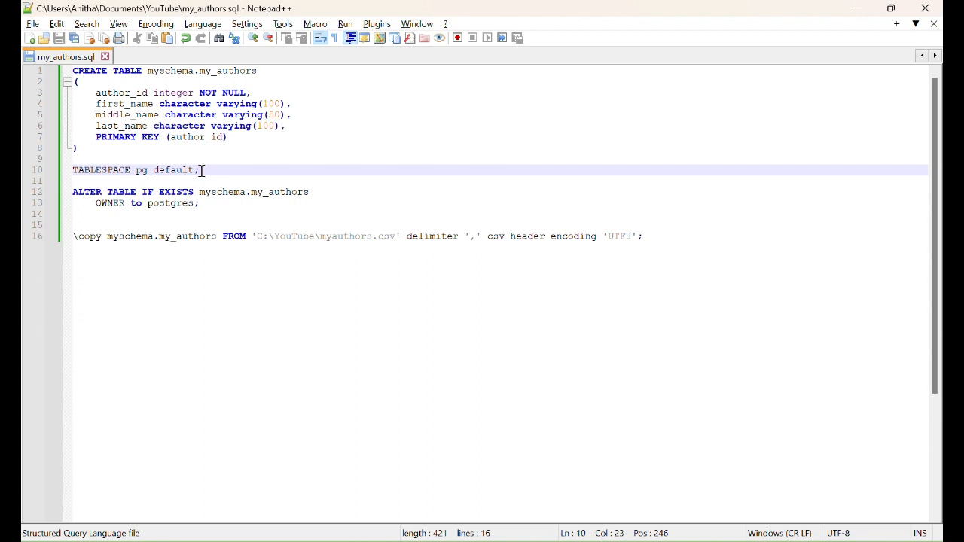
pyautogui.doubleClick(157, 171)
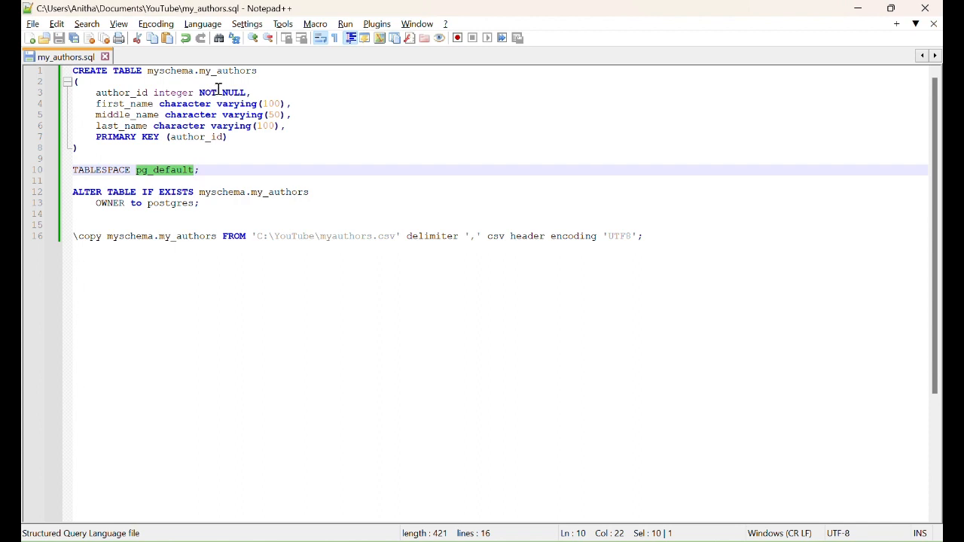
# - Examine the column definitions and the PRIMARY KEY (author_id) clause of the CREATE TABLE statement
pyautogui.click(201, 172)
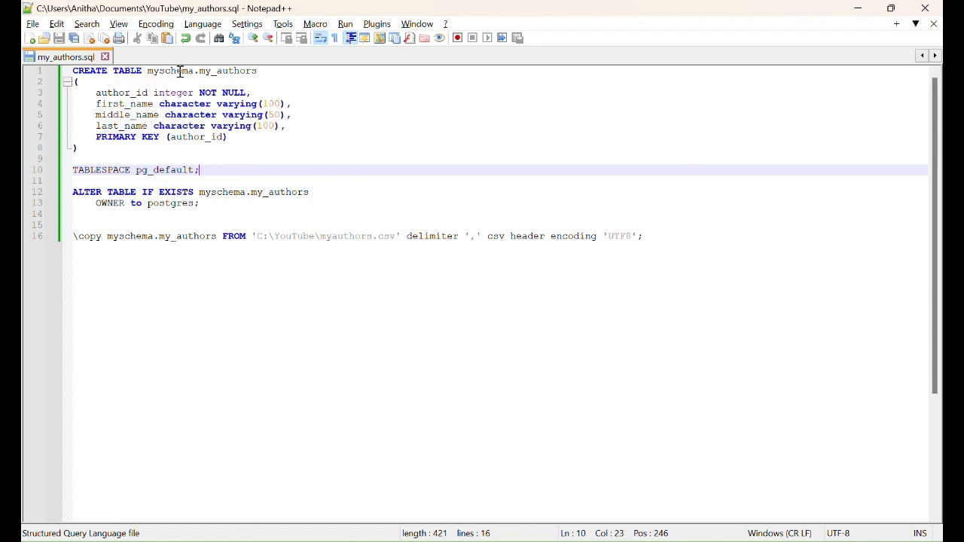
pyautogui.moveTo(96, 92); pyautogui.dragTo(263, 133)
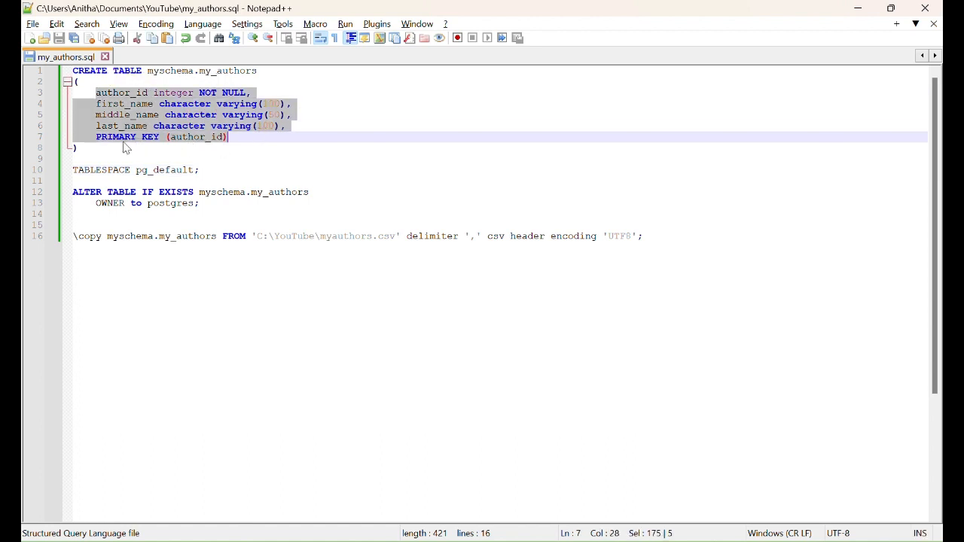
pyautogui.click(123, 141)
pyautogui.doubleClick(123, 141)
pyautogui.doubleClick(196, 139)
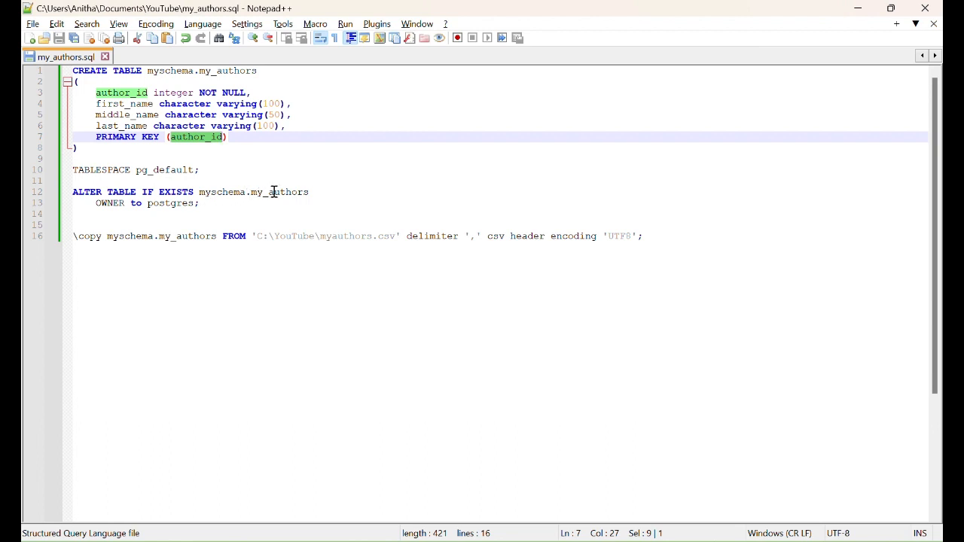
# - Examine the ALTER TABLE statement for myschema.my_authors and its OWNER to postgres clause
pyautogui.moveTo(95, 203); pyautogui.dragTo(201, 203)
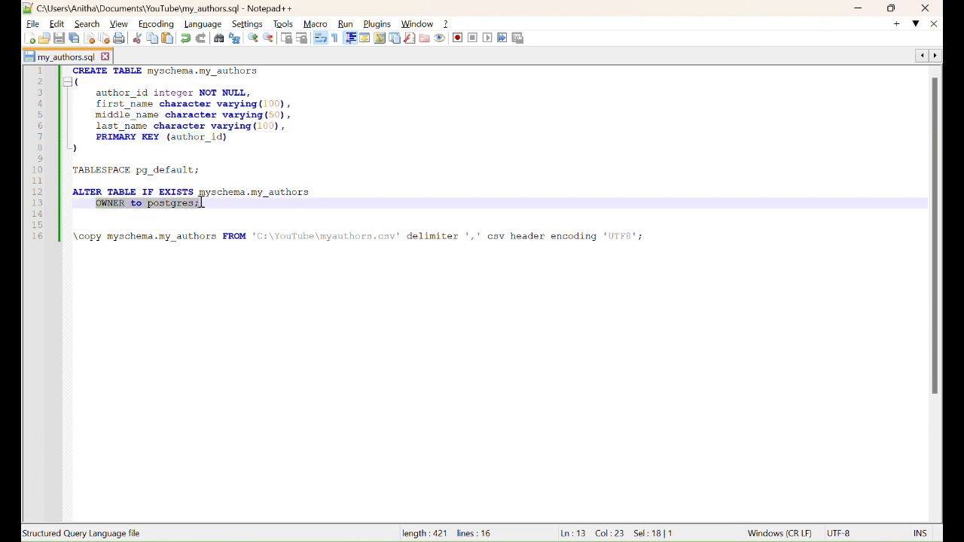
pyautogui.click(266, 194)
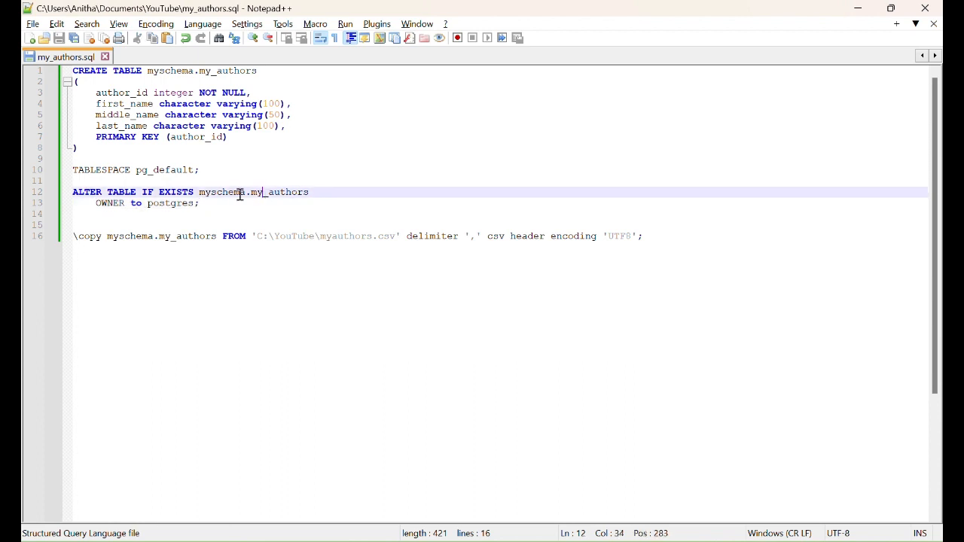
pyautogui.click(229, 194)
pyautogui.doubleClick(209, 194)
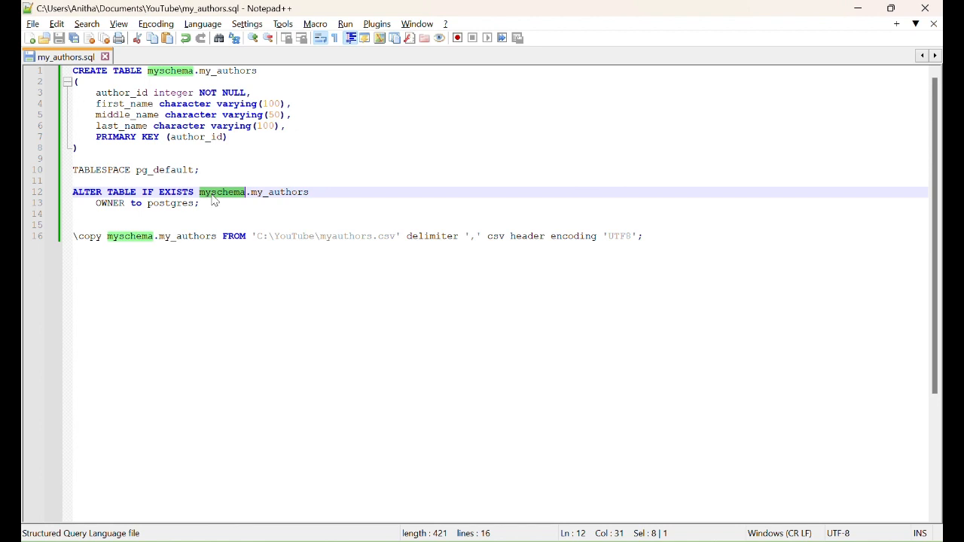
pyautogui.click(179, 204)
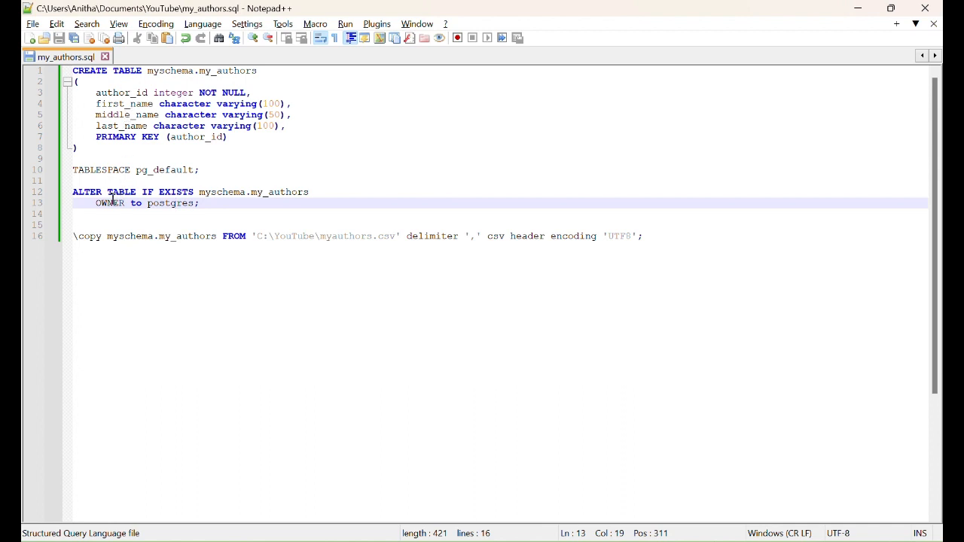
# - Examine the \copy command, including its CSV file path, encoding option and ending
pyautogui.click(84, 239)
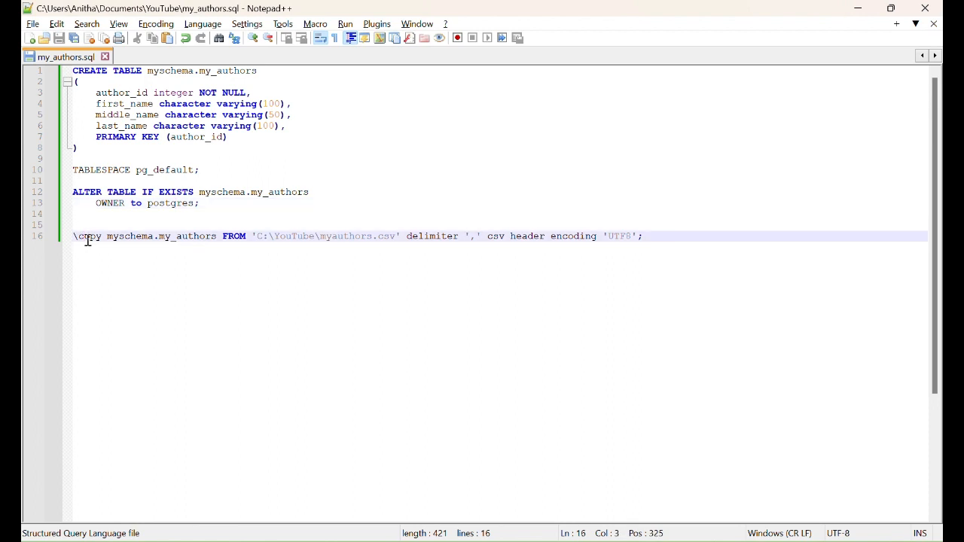
pyautogui.click(396, 236)
pyautogui.doubleClick(583, 237)
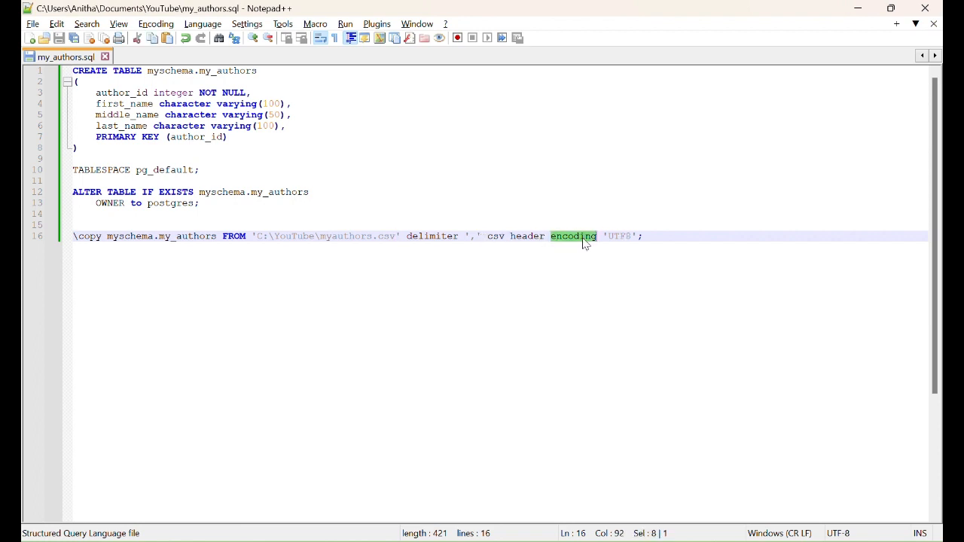
pyautogui.click(646, 236)
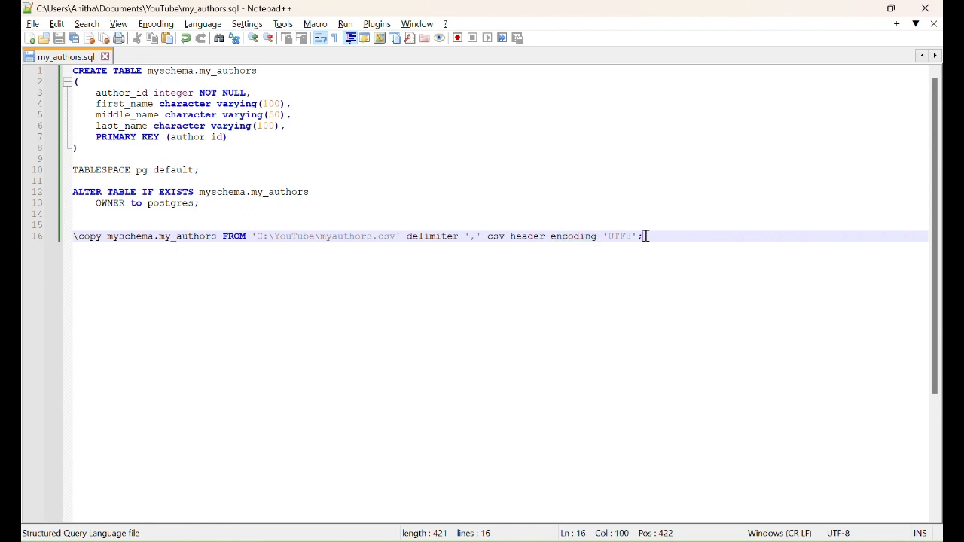
pyautogui.click(632, 237)
pyautogui.click(651, 239)
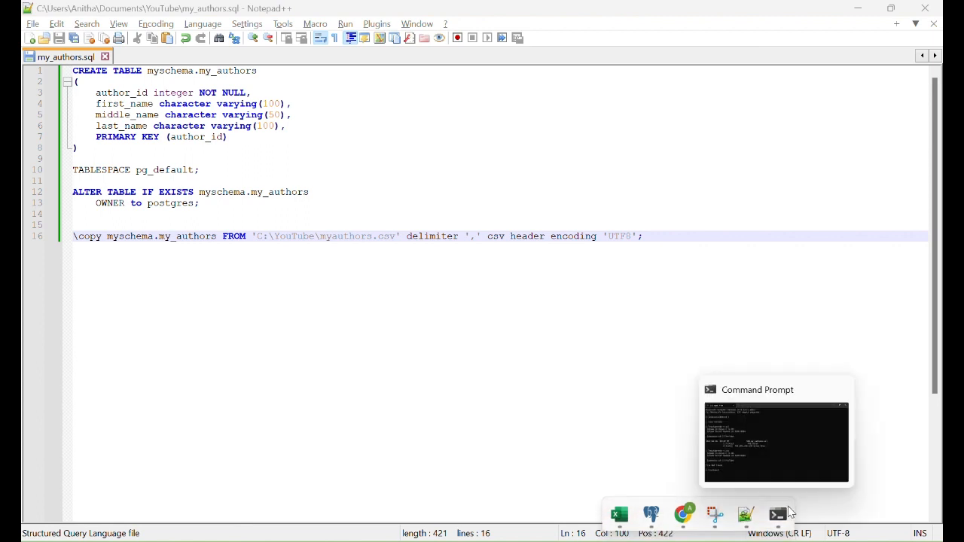
# - Switch to the Command Prompt window and reposition it slightly on the desktop
pyautogui.click(780, 517)
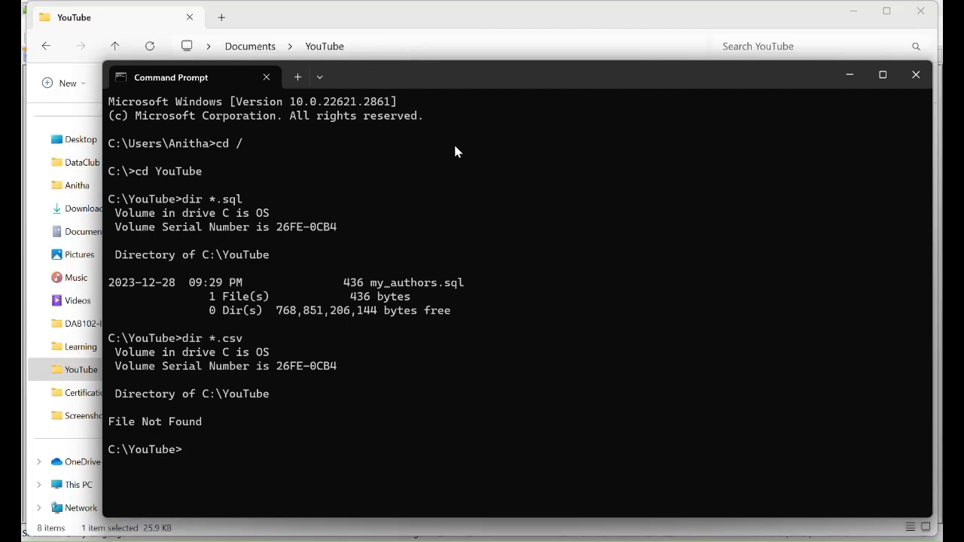
pyautogui.moveTo(449, 82); pyautogui.dragTo(419, 71)
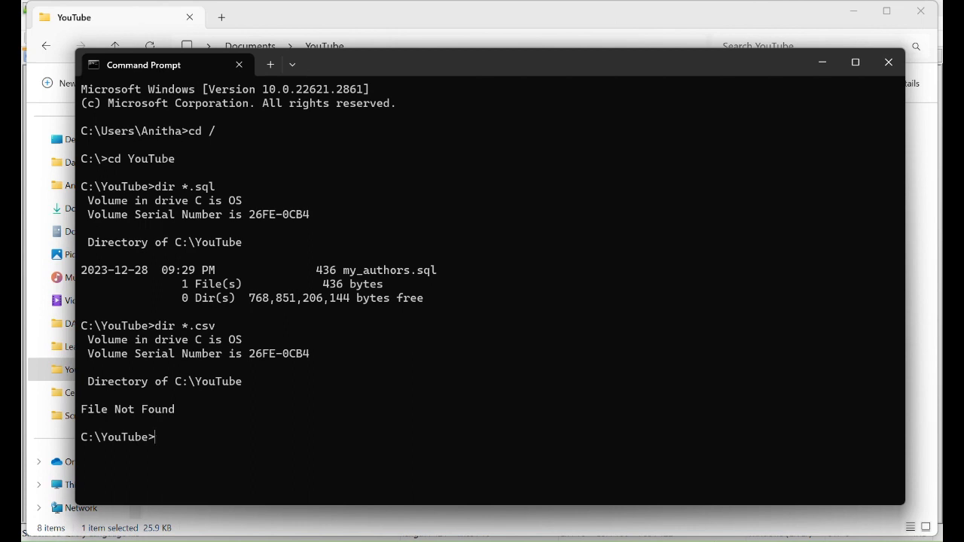
pyautogui.write('psq')
pyautogui.press('Up')
pyautogui.press('Up')
pyautogui.press('Up')
pyautogui.press('Up')
pyautogui.press('BackSpace')
pyautogui.press('BackSpace')
pyautogui.press('BackSpace')
pyautogui.press('BackSpace')
# - Connect with "psql -h localhost -p 5432 -d postgres -U postgres -W" and enter the account password
pyautogui.write('psql -h localhost -p ')
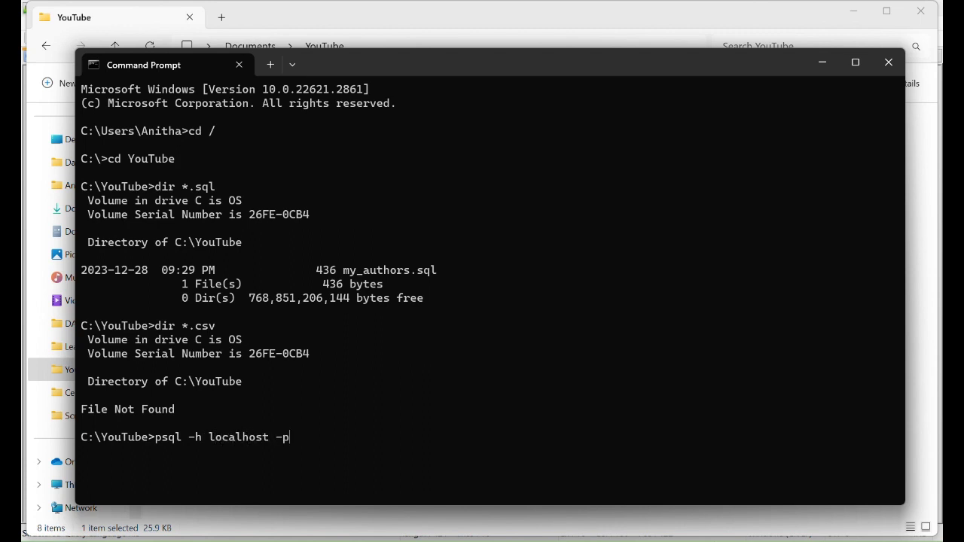
pyautogui.write('5432 -d postgre')
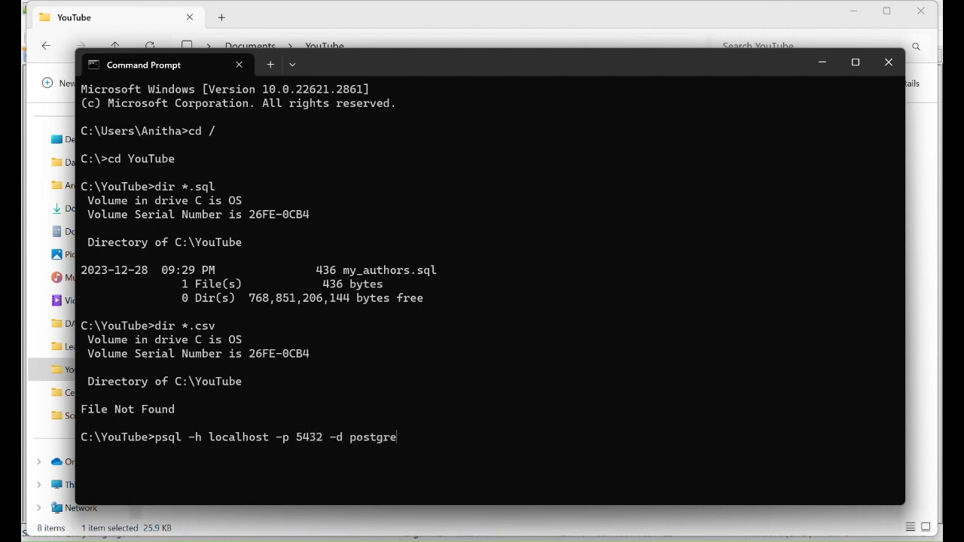
pyautogui.write('s -U postgres -W')
pyautogui.press('Return')
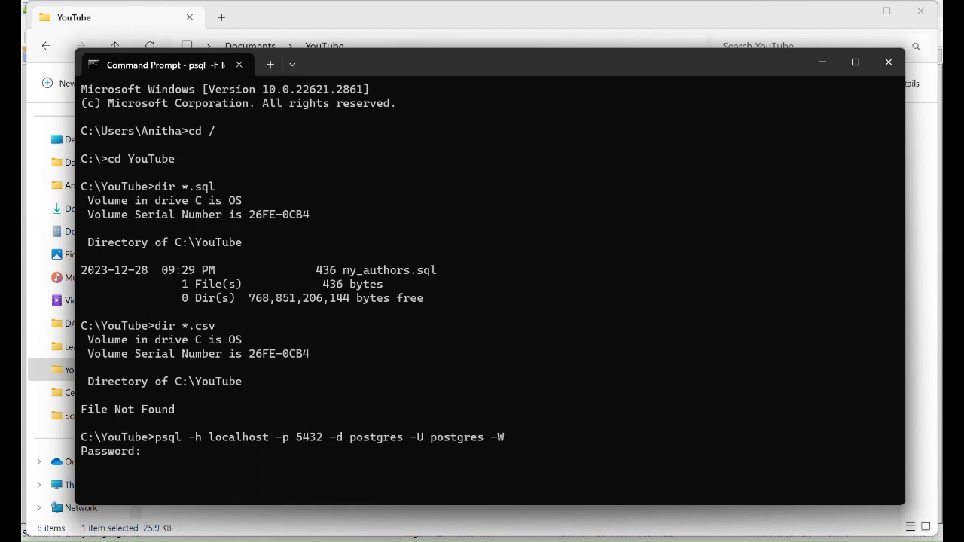
pyautogui.press('Return')
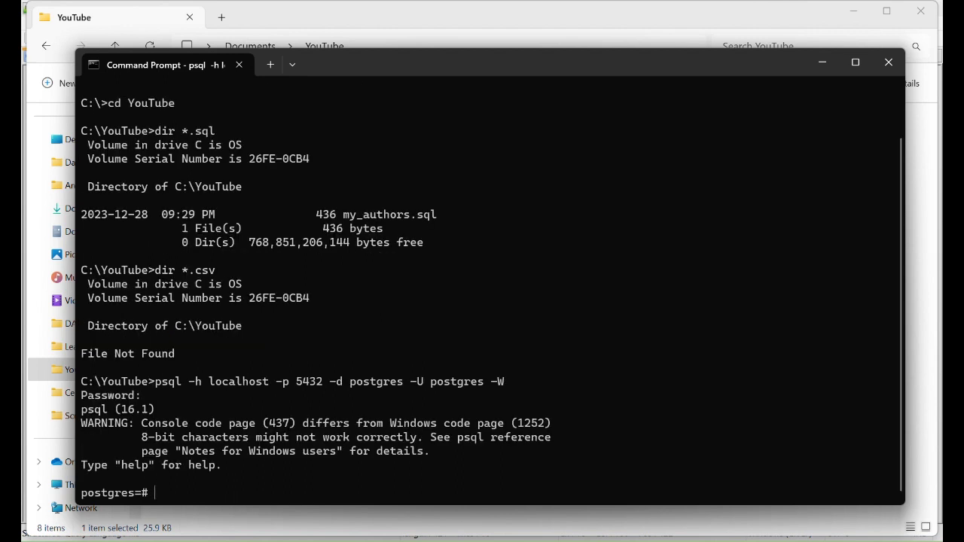
# - List the databases with "\l" and the roles with "\du", and review both lists
pyautogui.write('\\l')
pyautogui.press('Return')
pyautogui.write('\\du')
pyautogui.press('Return')
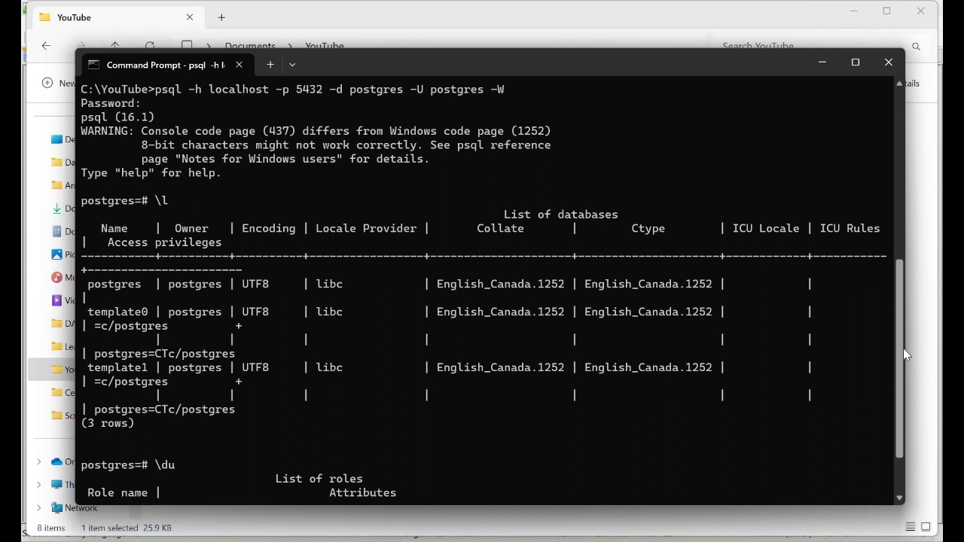
pyautogui.moveTo(903, 348); pyautogui.dragTo(905, 395)
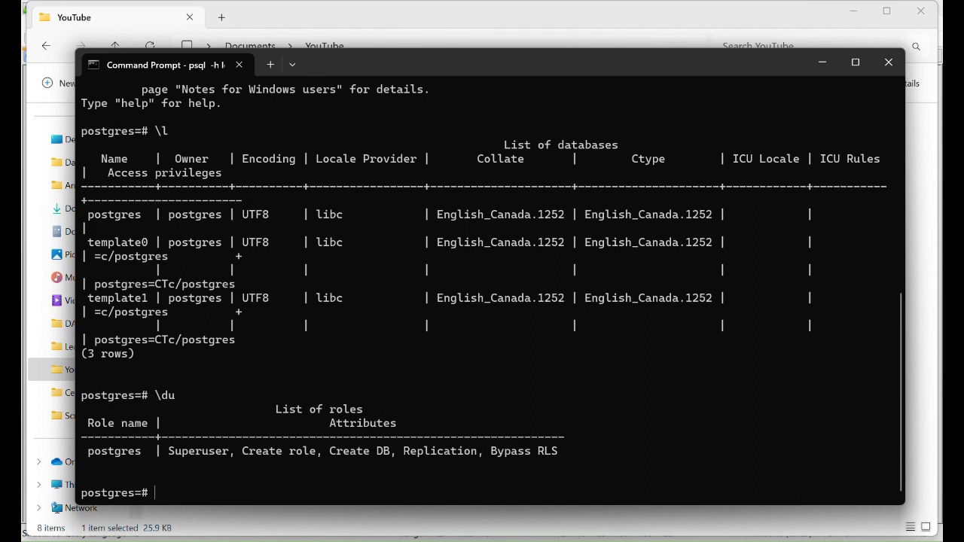
# - Switch to pgAdmin and refresh the Tables node of myschema
pyautogui.click(652, 517)
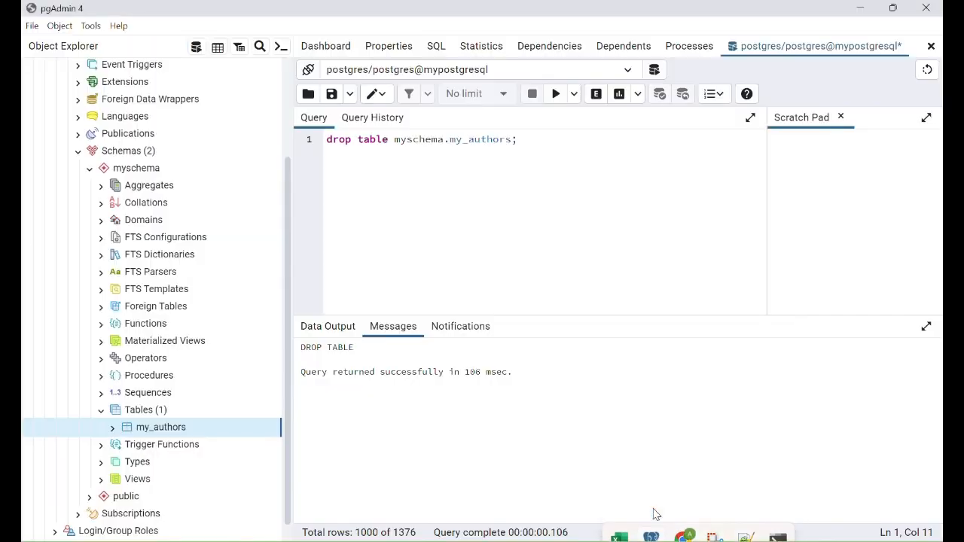
pyautogui.click(134, 409)
pyautogui.rightClick(133, 409)
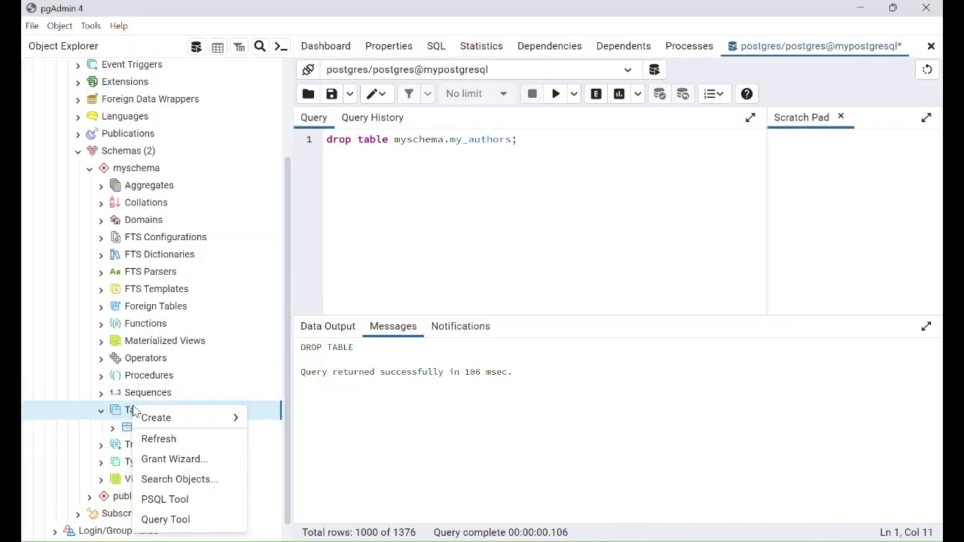
pyautogui.click(161, 438)
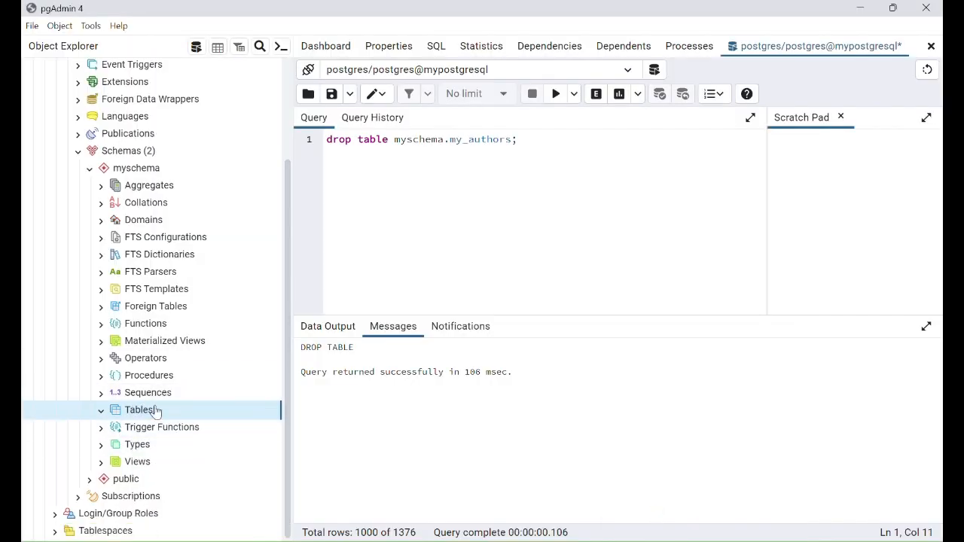
# - Delete the schema myschema from the postgres database and refresh the Schemas node
pyautogui.click(141, 169)
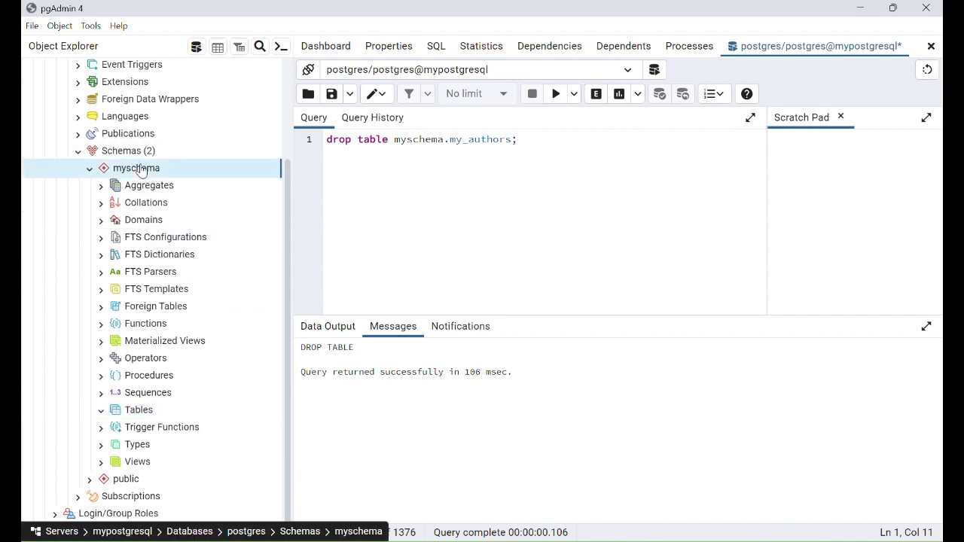
pyautogui.rightClick(140, 169)
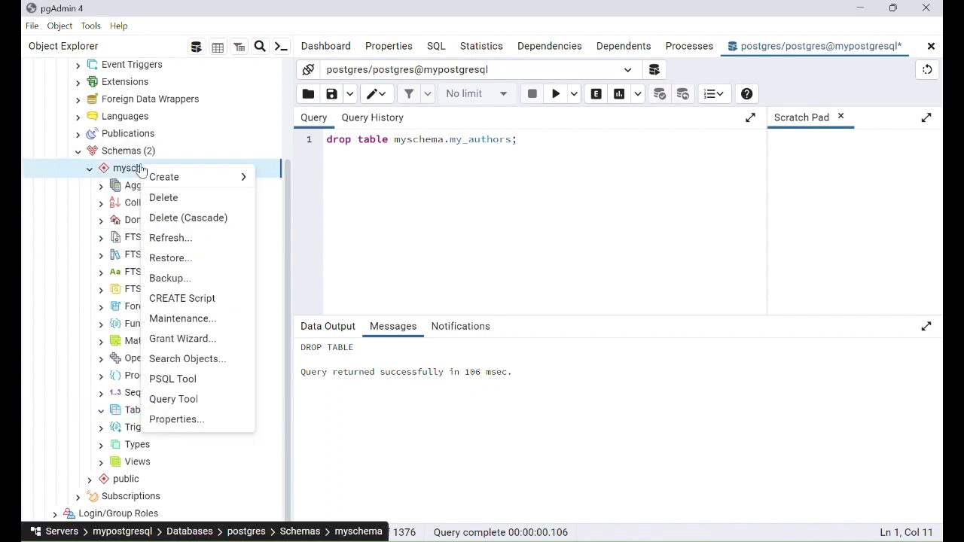
pyautogui.click(173, 199)
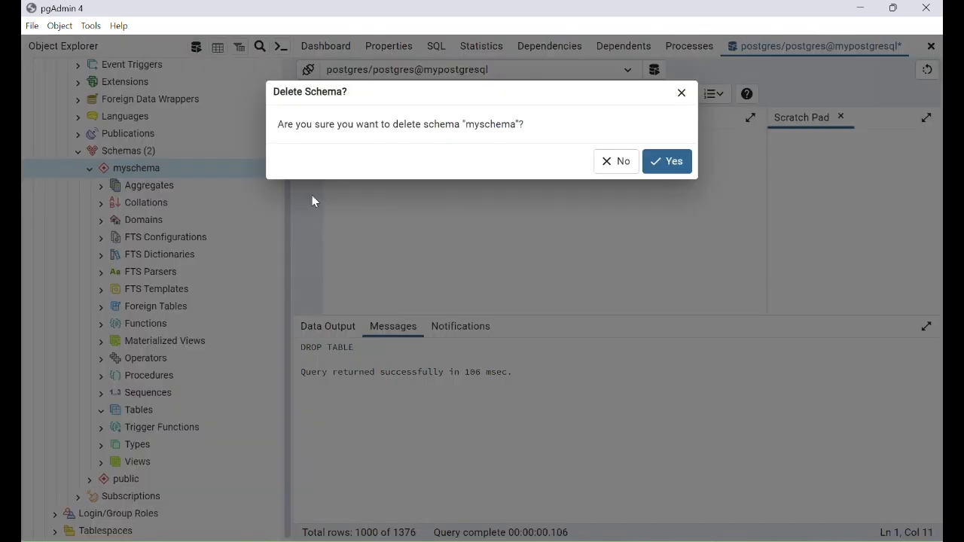
pyautogui.click(647, 171)
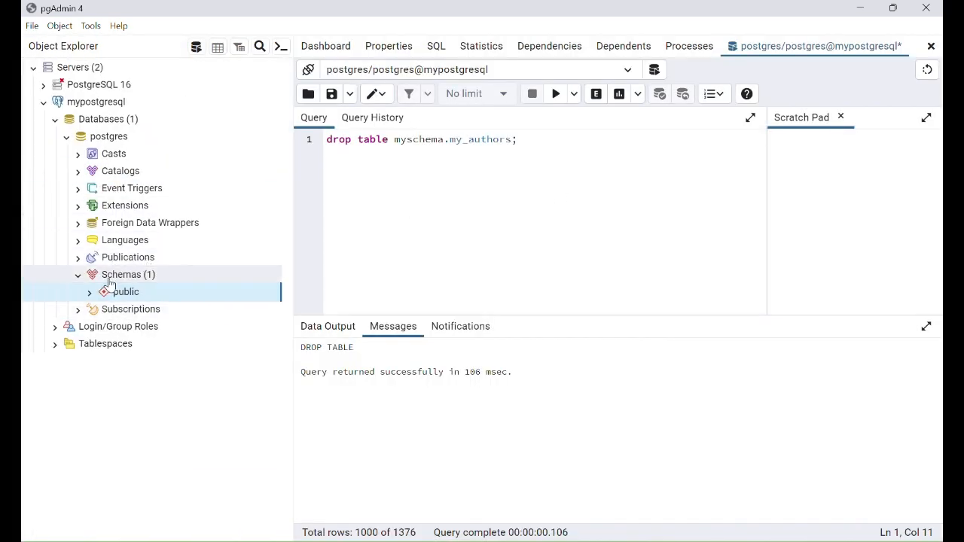
pyautogui.click(155, 282)
pyautogui.rightClick(156, 282)
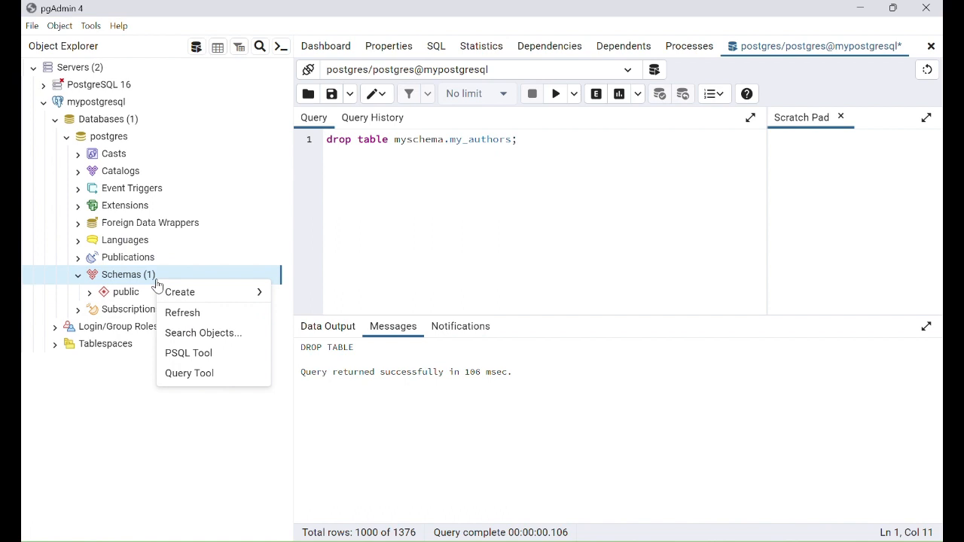
pyautogui.click(187, 315)
# - Switch back to the psql session in the Command Prompt and list the schemas with "\dn"
pyautogui.hotkey('alt', 'Tab')
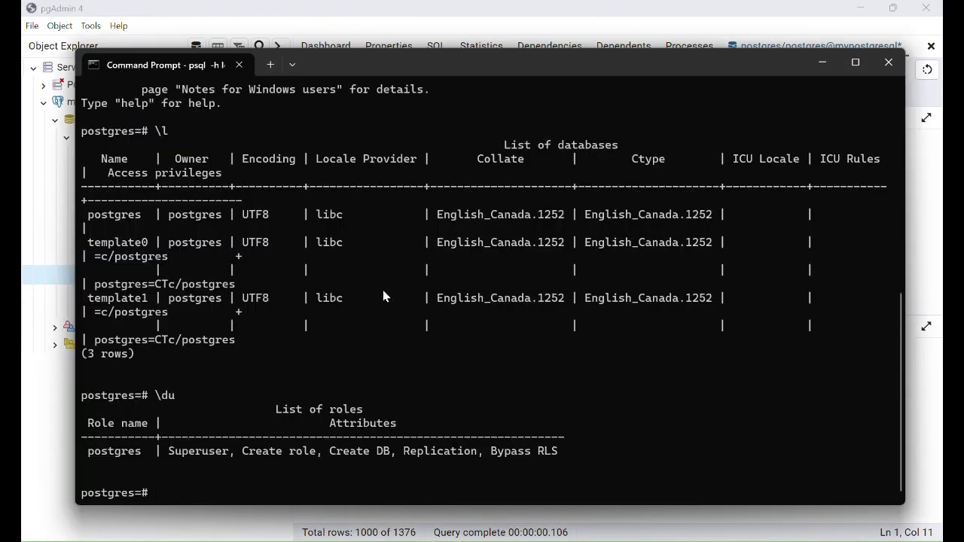
pyautogui.write('\\dn')
pyautogui.press('Return')
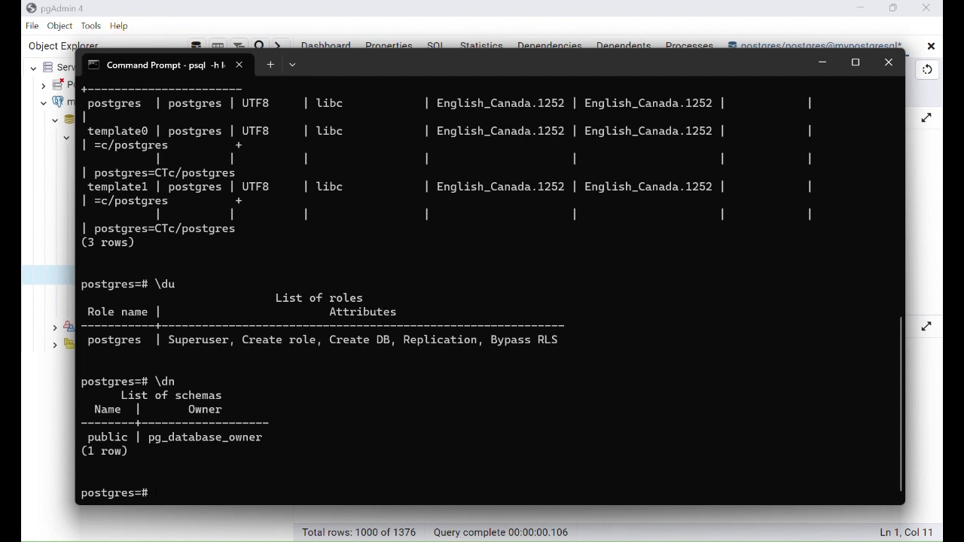
# - Create the schema with "create schema myschema;" and list the schemas again with "\dn"
pyautogui.write('create schema myschema;')
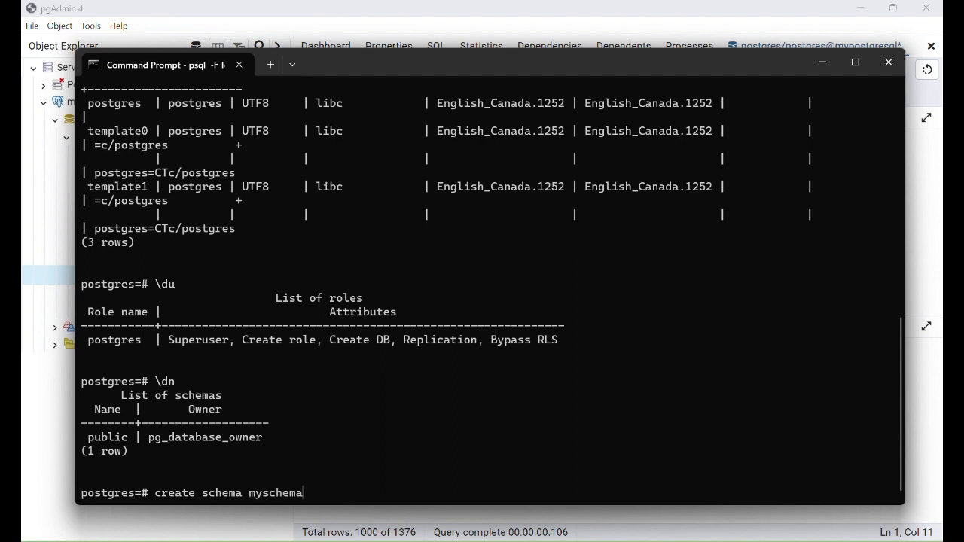
pyautogui.press('Return')
pyautogui.press('Up')
pyautogui.press('Up')
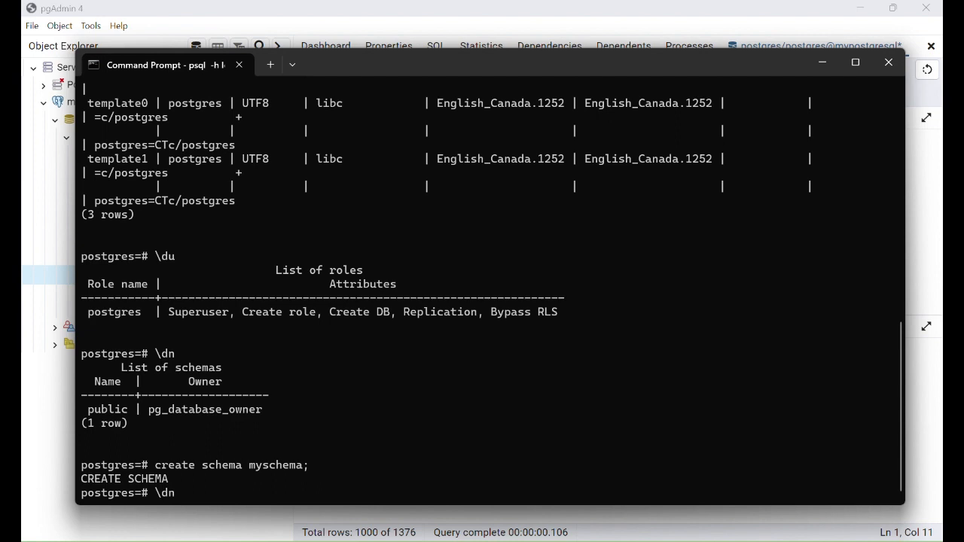
pyautogui.press('Return')
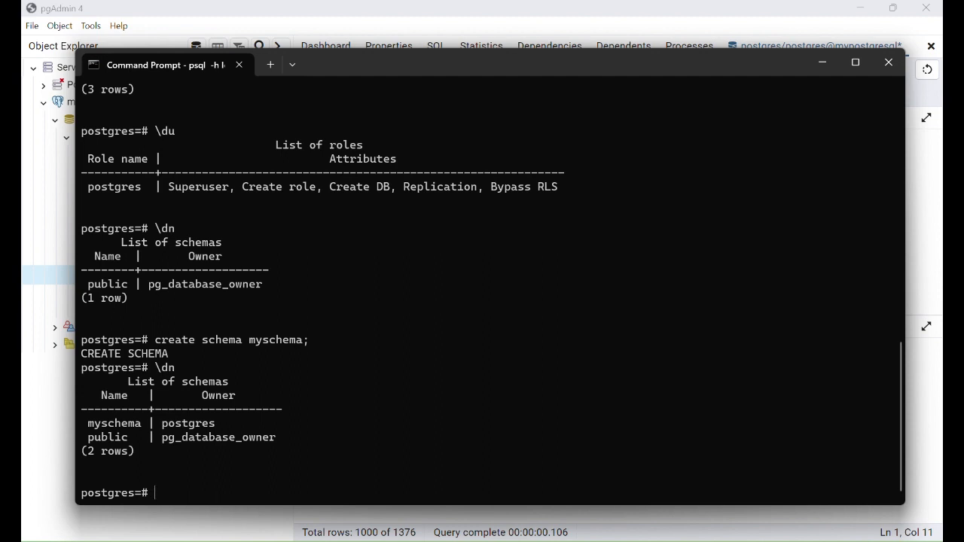
# - Run "SET search_path TO myschema;" and check the schema list with "\dn"
pyautogui.write('SET search_path to')
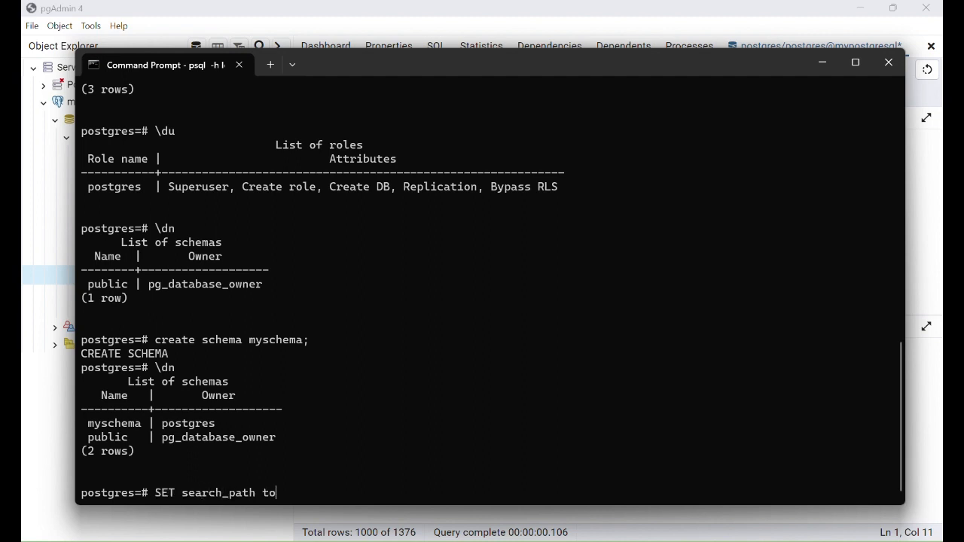
pyautogui.press('BackSpace')
pyautogui.press('BackSpace')
pyautogui.write('TO myschema;')
pyautogui.press('Return')
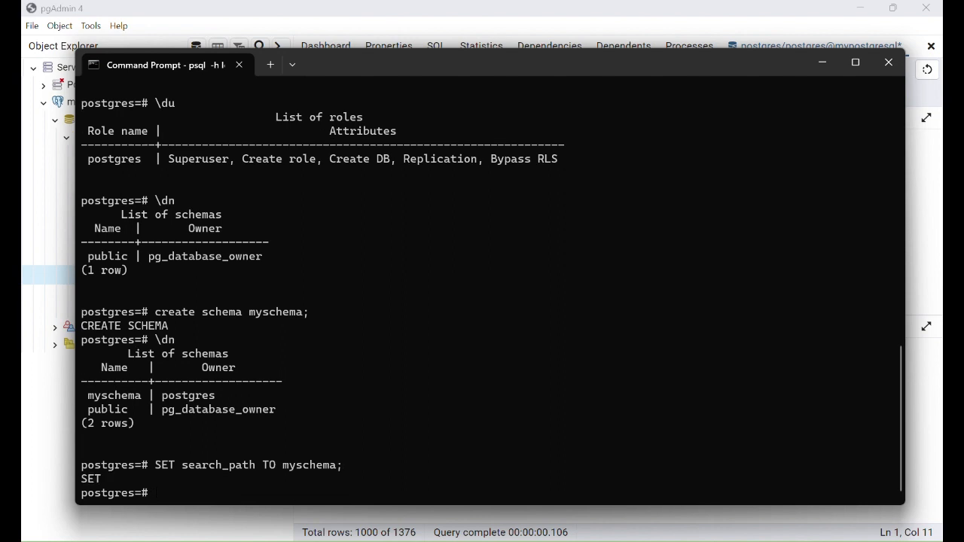
pyautogui.write('\\dn')
pyautogui.press('Return')
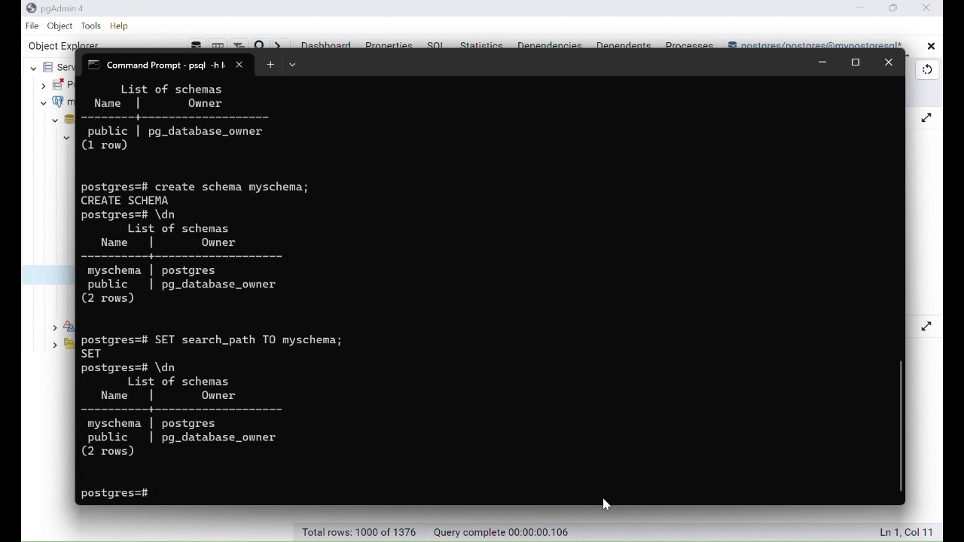
# - Review my_authors.sql in Notepad++ and run it from the psql session with "\i my_authors.sql"
pyautogui.click(698, 540)
pyautogui.click(745, 519)
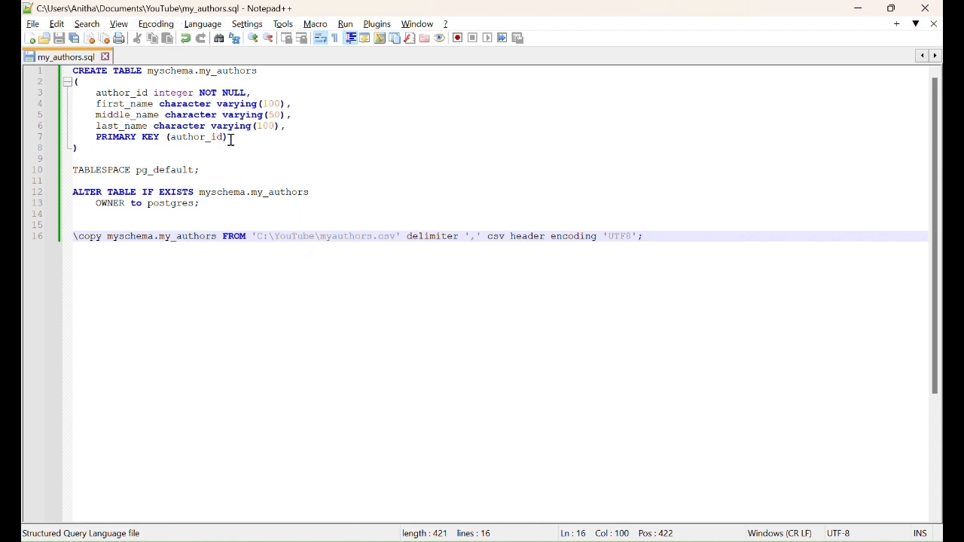
pyautogui.hotkey('alt', 'Tab')
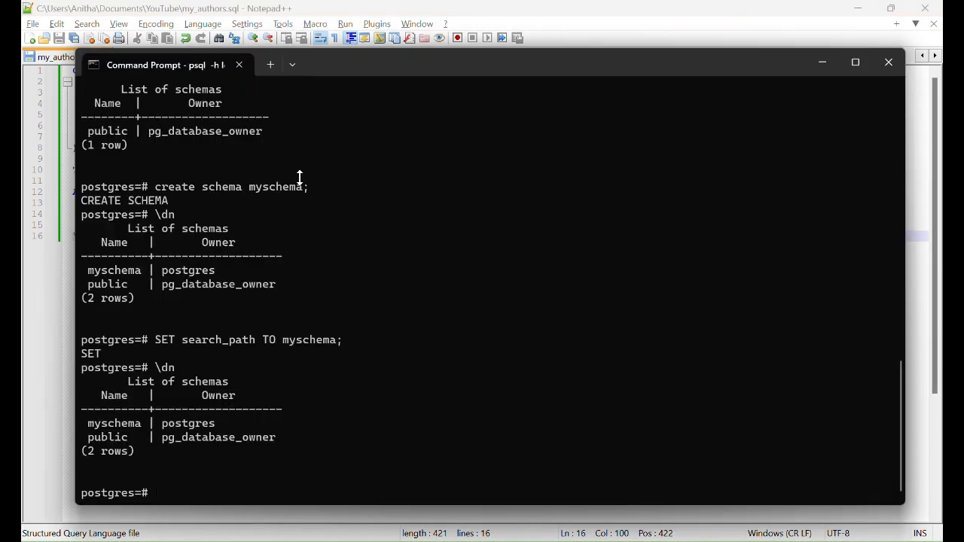
pyautogui.write('\\i my_authors.sql')
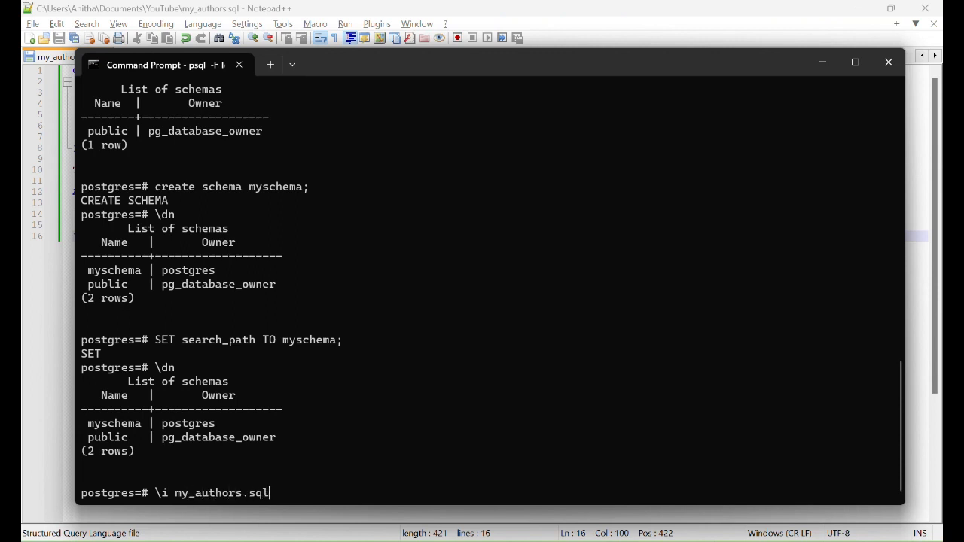
pyautogui.hotkey('alt', 'Tab')
pyautogui.hotkey('alt', 'Tab')
pyautogui.press('Return')
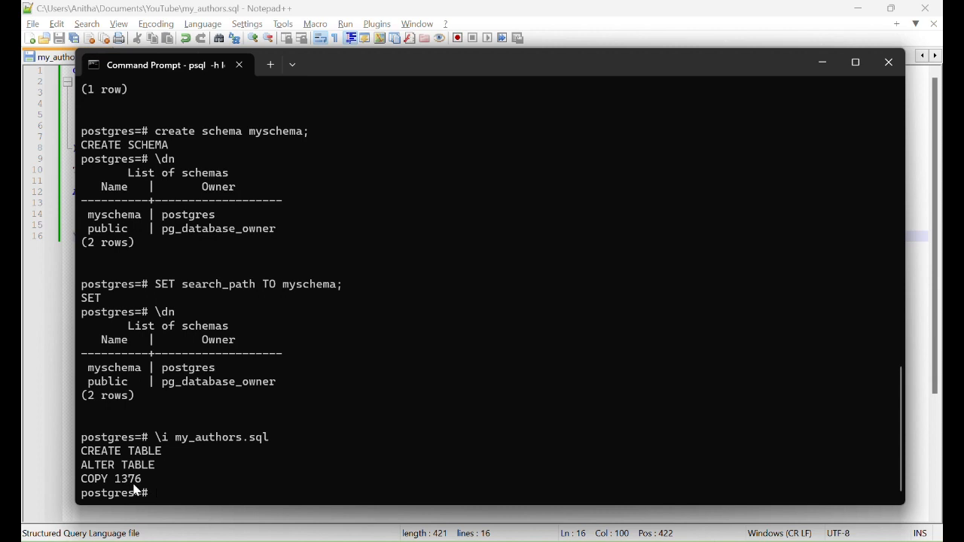
# - List the tables of the current schema in psql with "\dt"
pyautogui.write('selec')
pyautogui.press('BackSpace')
pyautogui.press('BackSpace')
pyautogui.press('BackSpace')
pyautogui.press('BackSpace')
pyautogui.press('BackSpace')
pyautogui.write('\\dt')
pyautogui.press('Return')
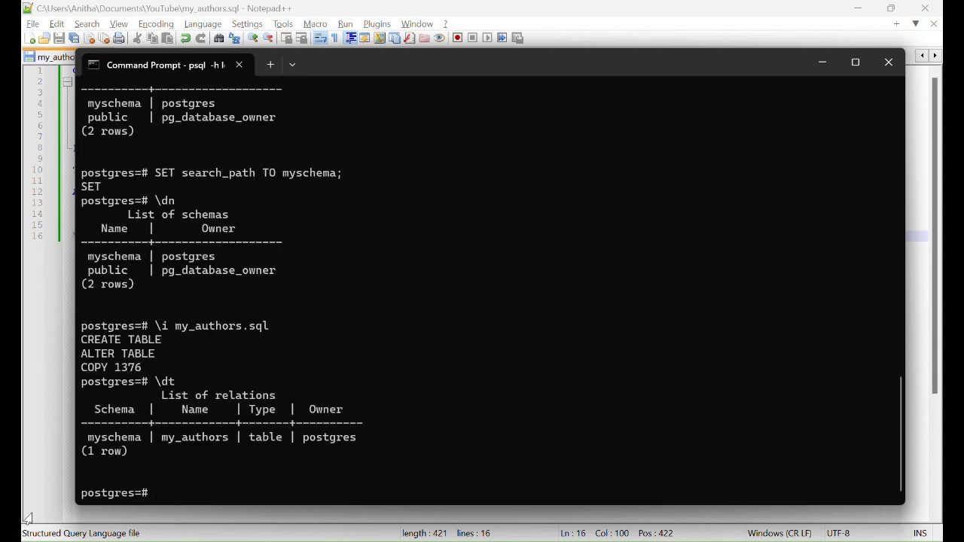
# - Count the imported rows in psql with "select count(*) from myschema.my_authors;"
pyautogui.write('select count(*)')
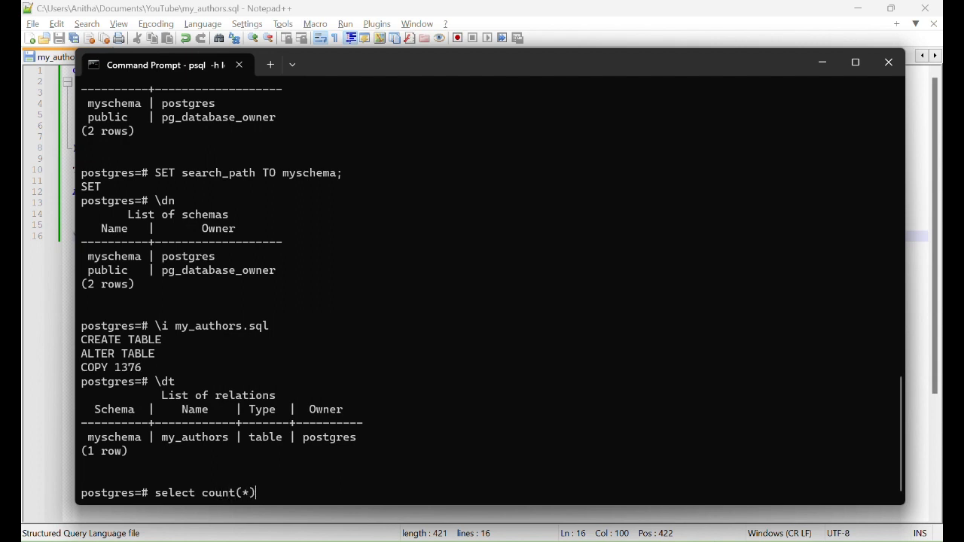
pyautogui.write(' from myschema.my_ah')
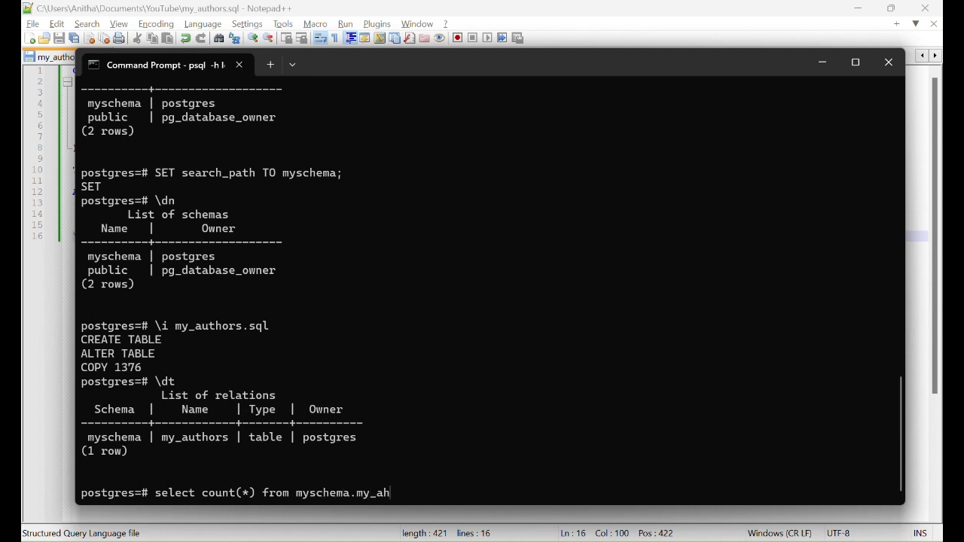
pyautogui.press('BackSpace')
pyautogui.write('uthors;')
pyautogui.press('Return')
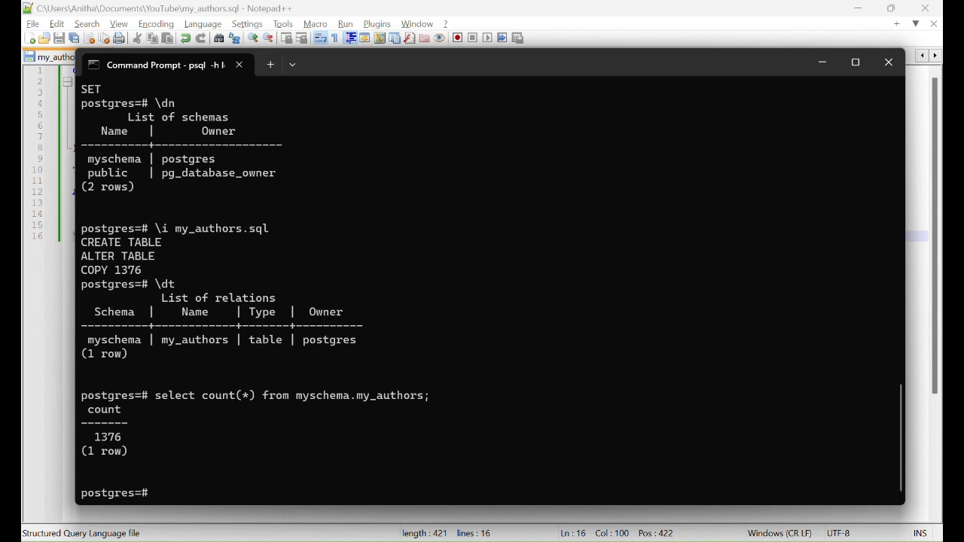
# - Switch to pgAdmin, refresh the Schemas node of the postgres database and expand myschema down to its my_authors table
pyautogui.click(698, 541)
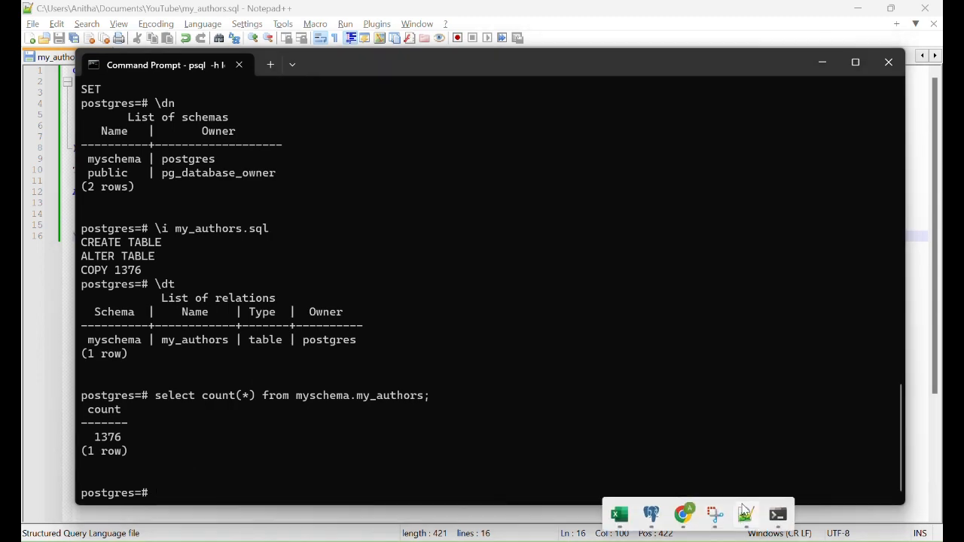
pyautogui.click(652, 514)
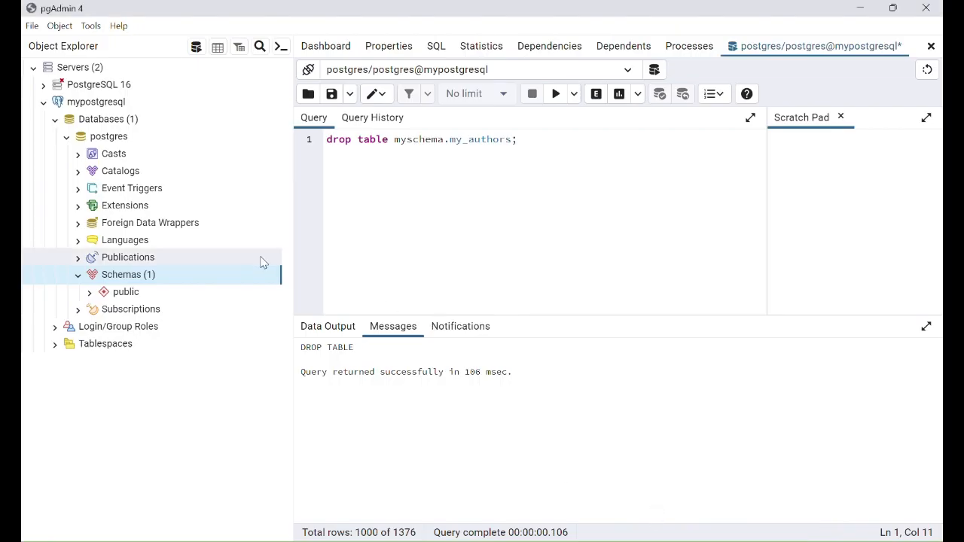
pyautogui.rightClick(199, 277)
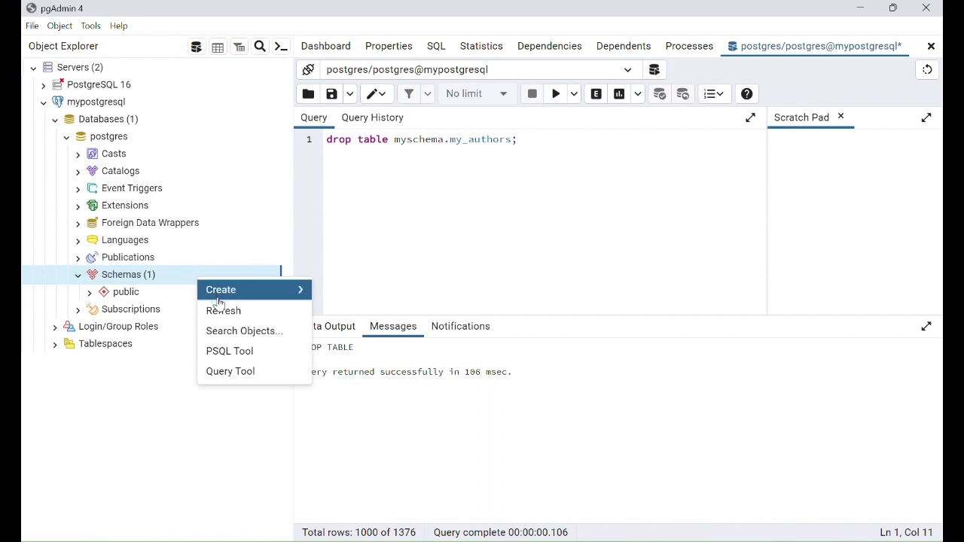
pyautogui.click(219, 309)
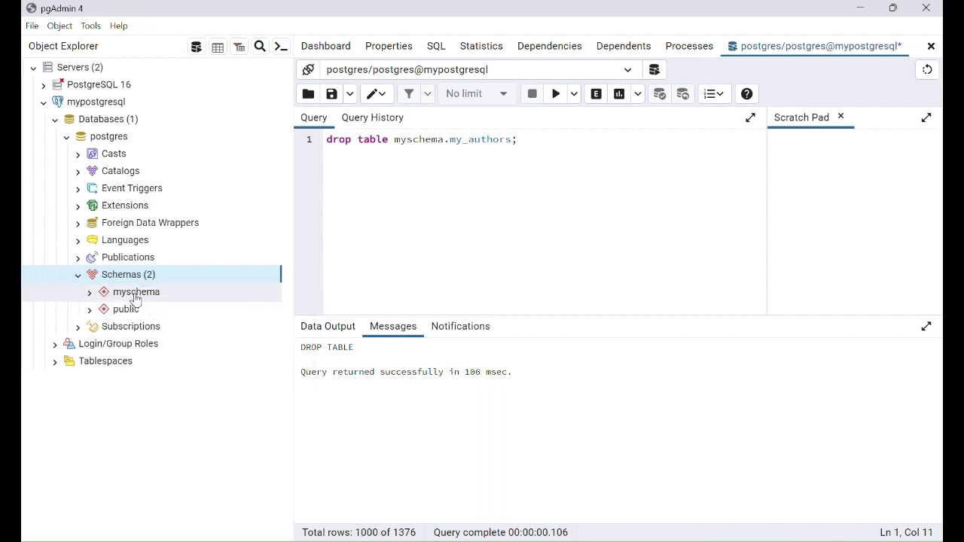
pyautogui.click(89, 293)
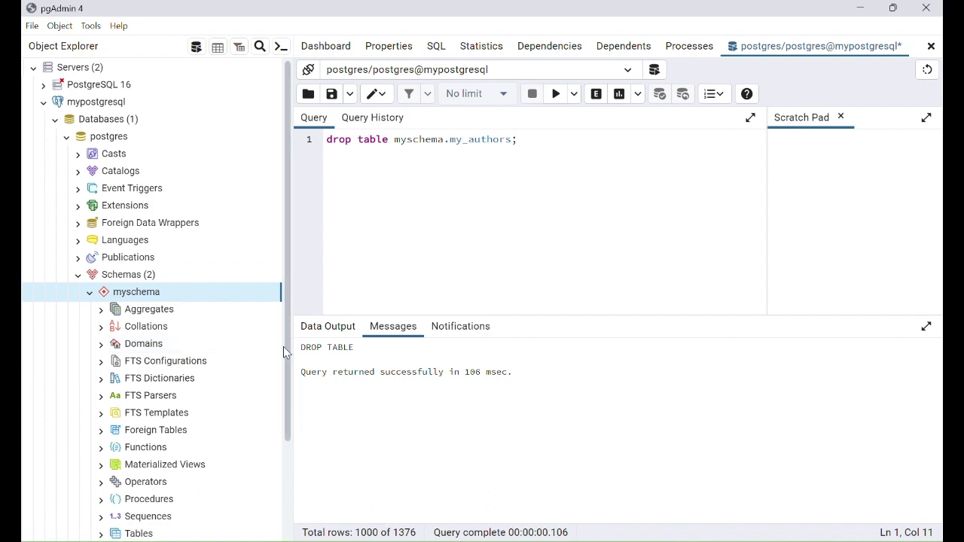
pyautogui.moveTo(286, 352); pyautogui.dragTo(302, 450)
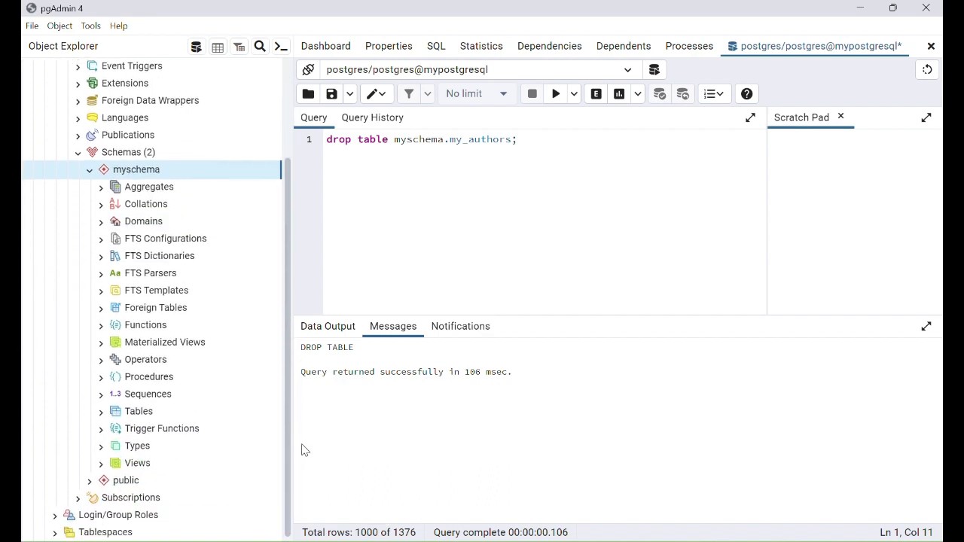
pyautogui.click(101, 412)
pyautogui.doubleClick(142, 428)
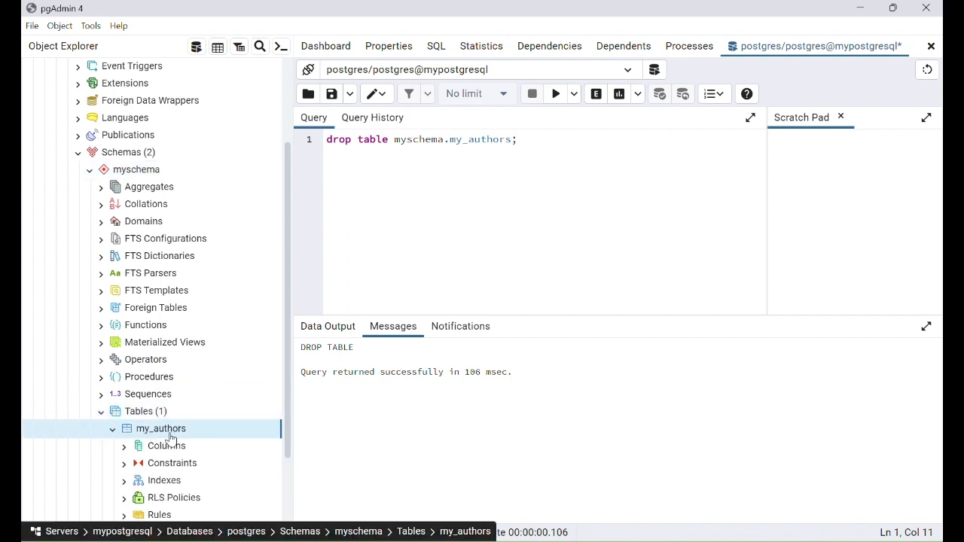
# - Change the drop statement to "select count(*) from myschema.my_authors;", run it, and return to the psql session
pyautogui.click(385, 139)
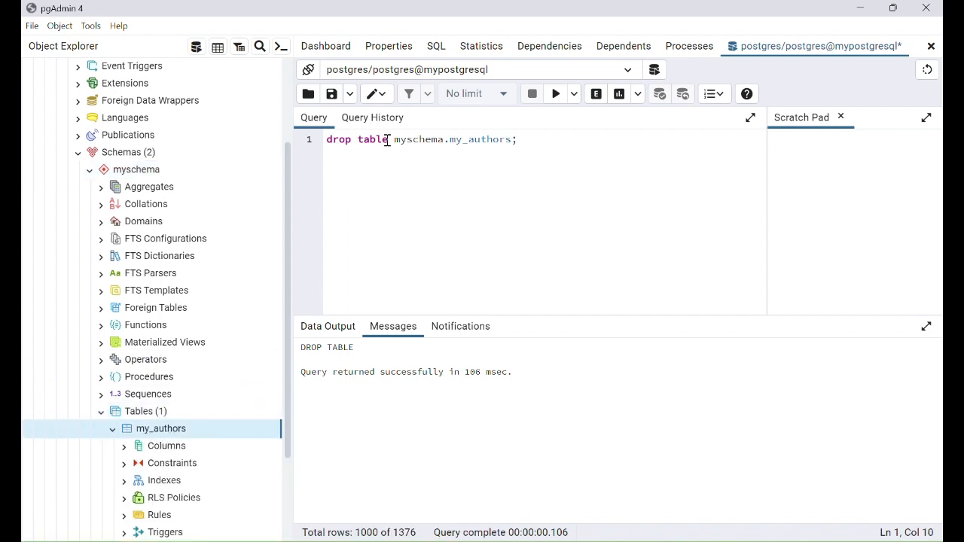
pyautogui.click(388, 140)
pyautogui.moveTo(388, 139); pyautogui.dragTo(327, 139)
pyautogui.write('select ')
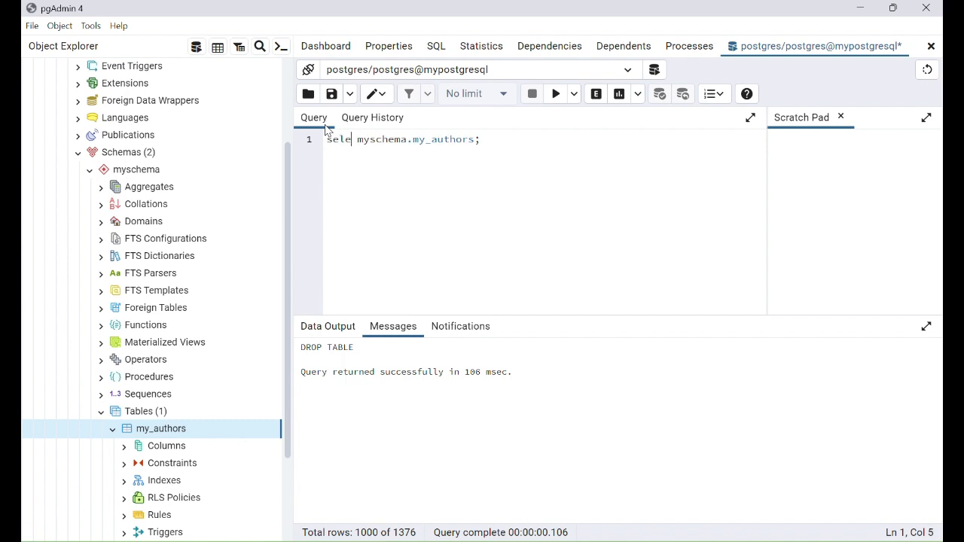
pyautogui.write('count(*)')
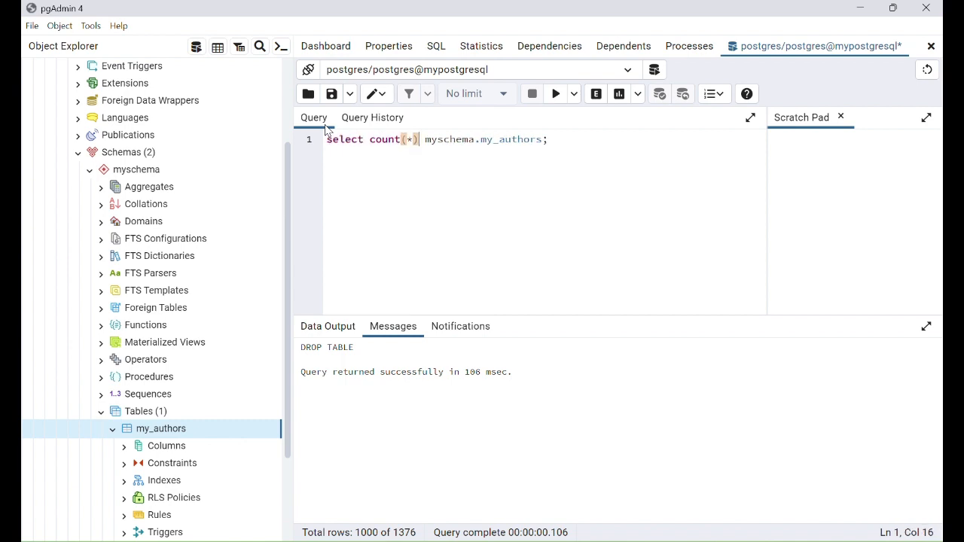
pyautogui.write(' from')
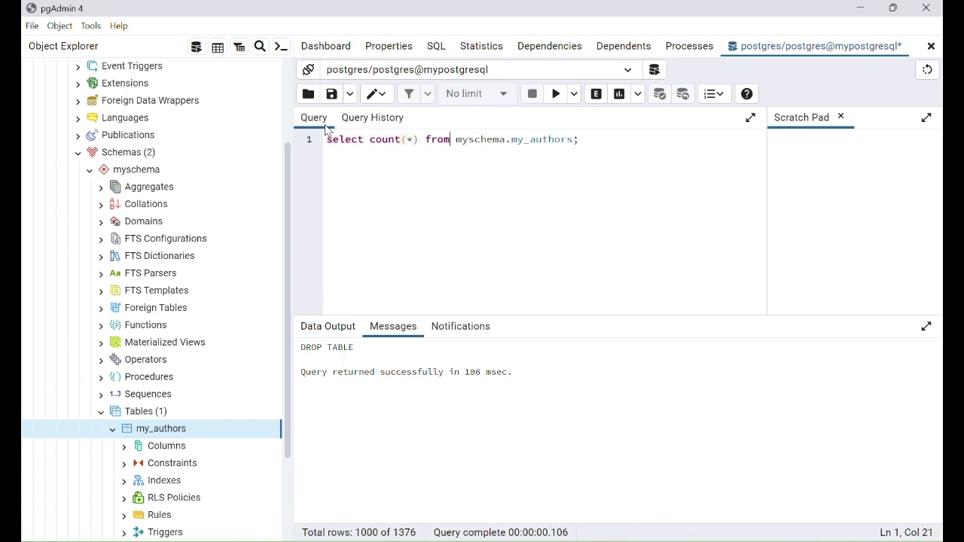
pyautogui.click(555, 99)
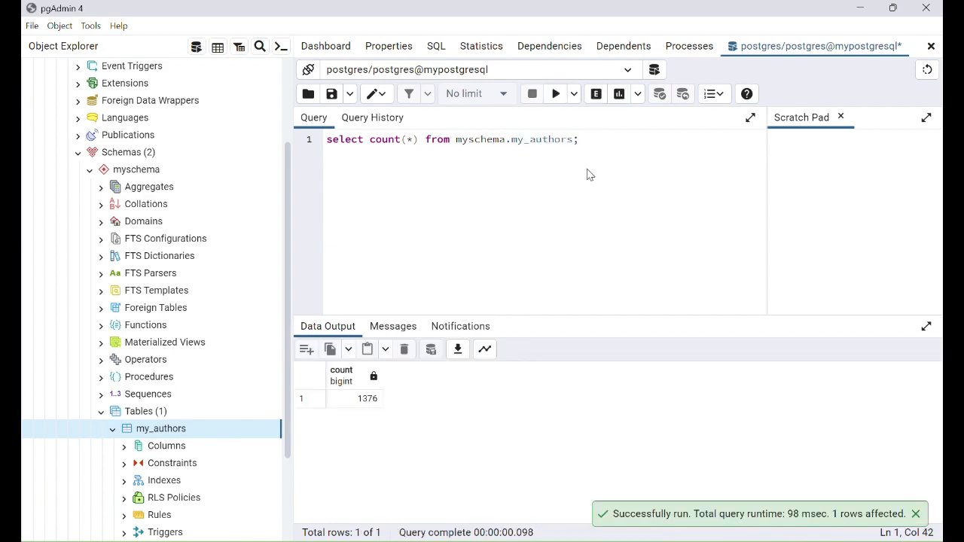
pyautogui.hotkey('alt', 'Tab')
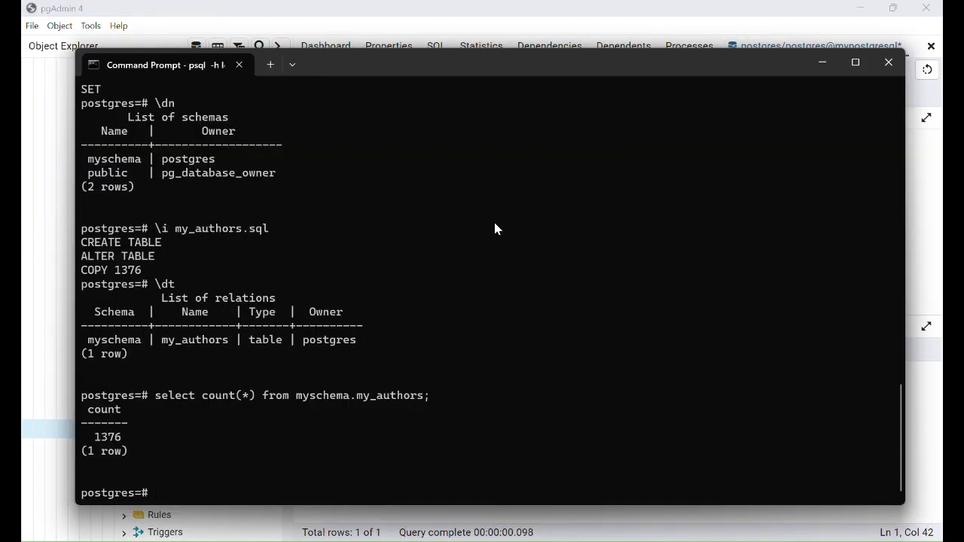